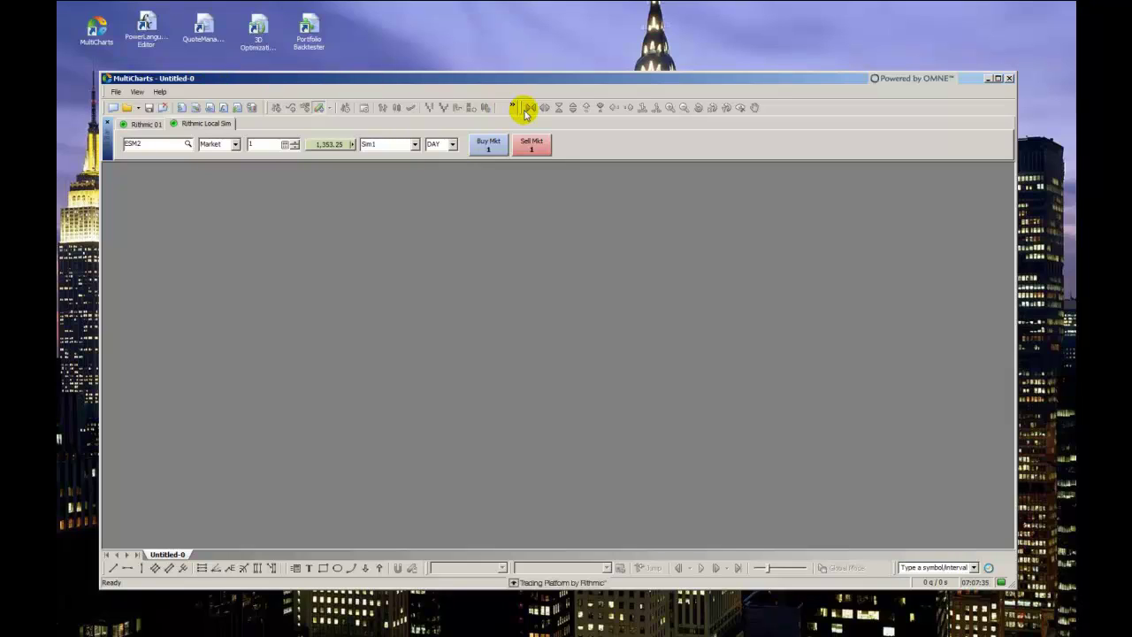
Reveal the hidden toolbar icons and shrink the main window to a small size at lower left.
drag(521, 110, 625, 108)
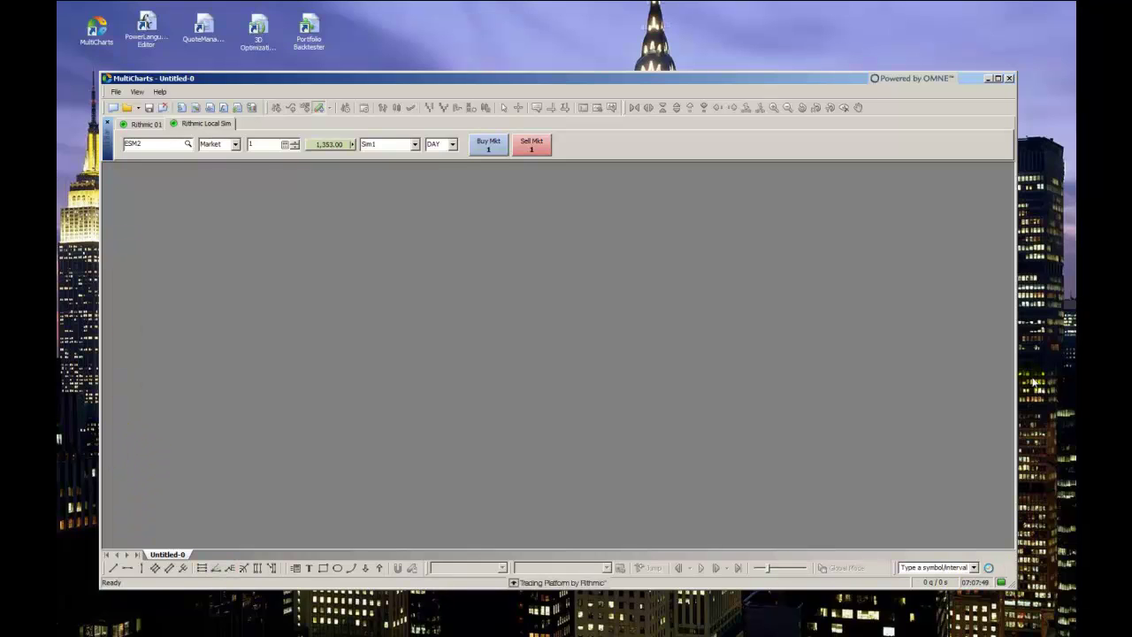
mouse_move(865, 77)
mouse_down()
mouse_move(843, 77)
mouse_move(843, 92)
mouse_move(852, 86)
mouse_up()
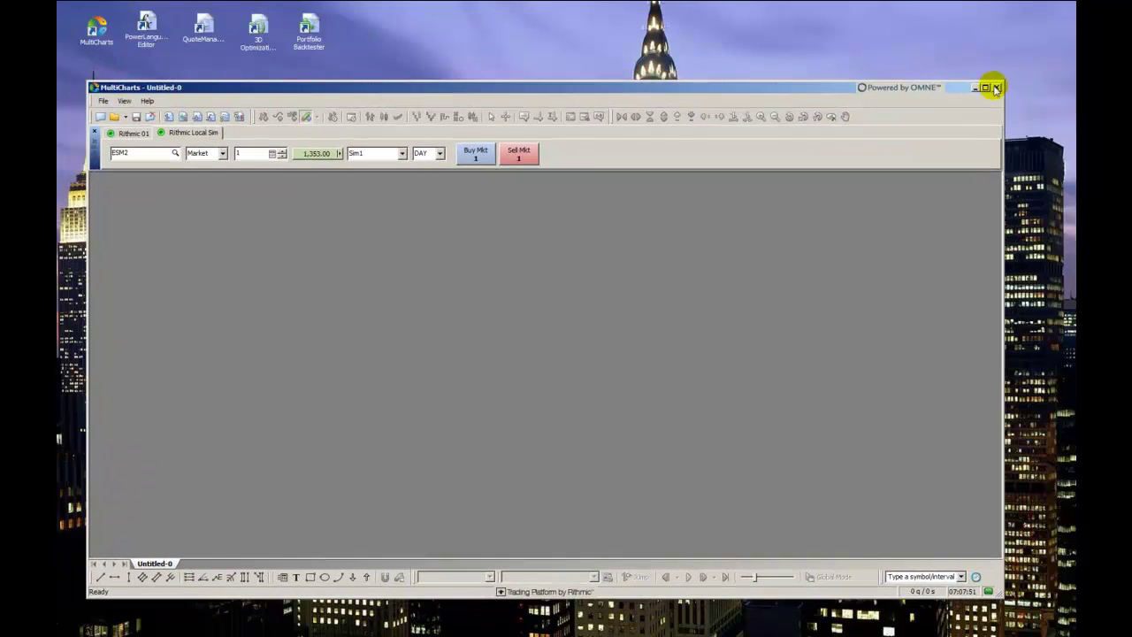
drag(1006, 81, 367, 258)
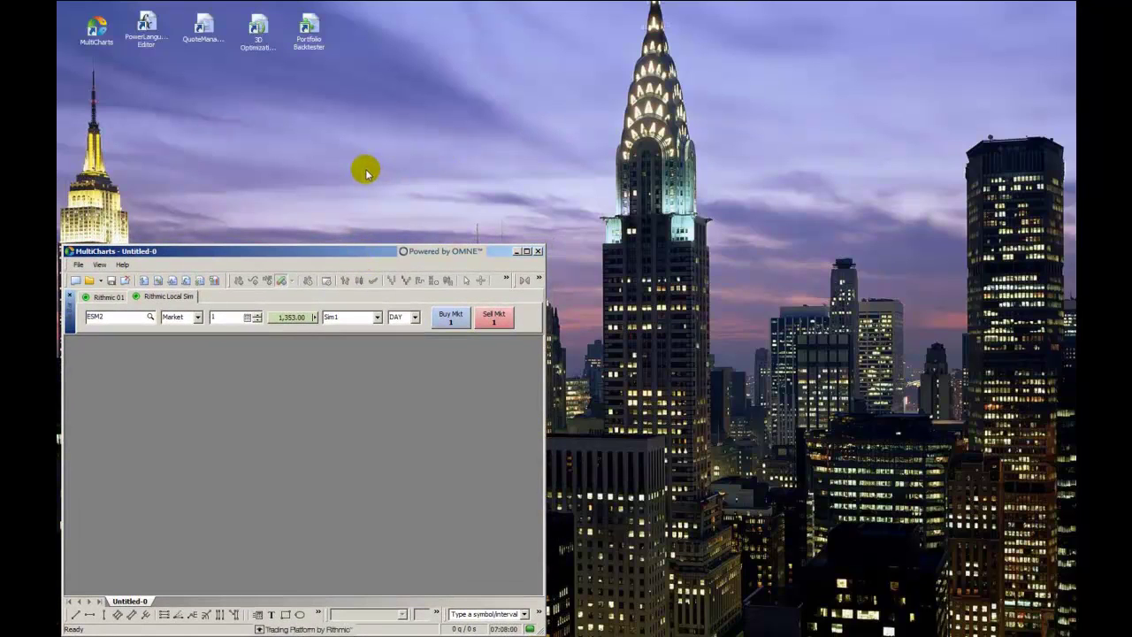
Create a new chart window with ESM2 as the instrument.
click(78, 265)
mouse_move(95, 278)
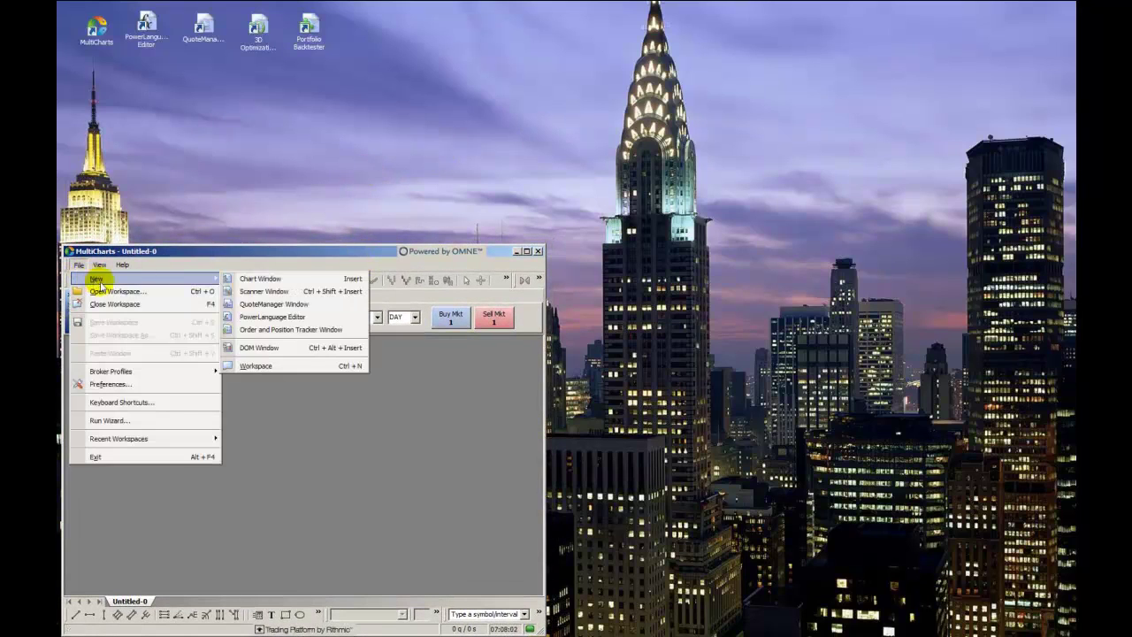
click(258, 279)
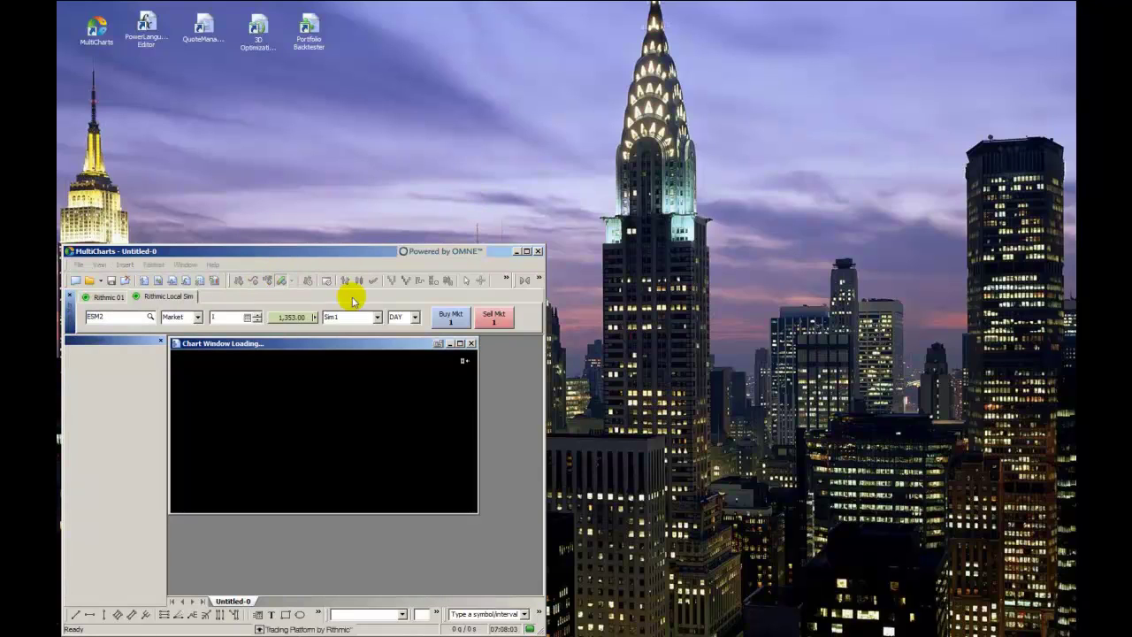
double_click(513, 253)
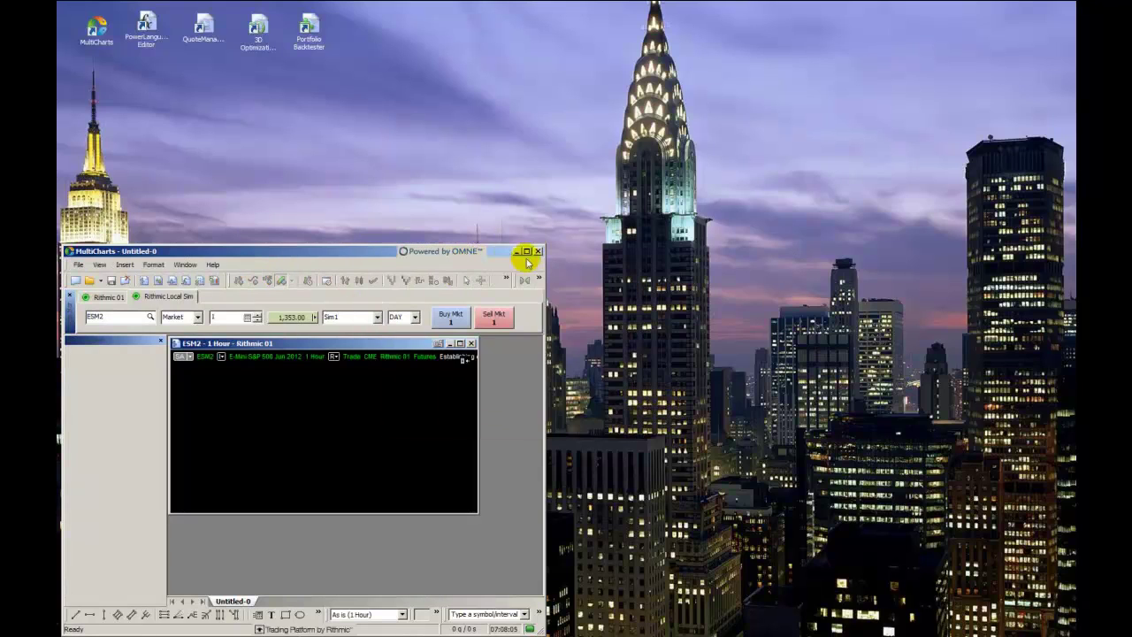
Detach the ESM2 chart into an enlarged floating window and move the main window up.
click(439, 347)
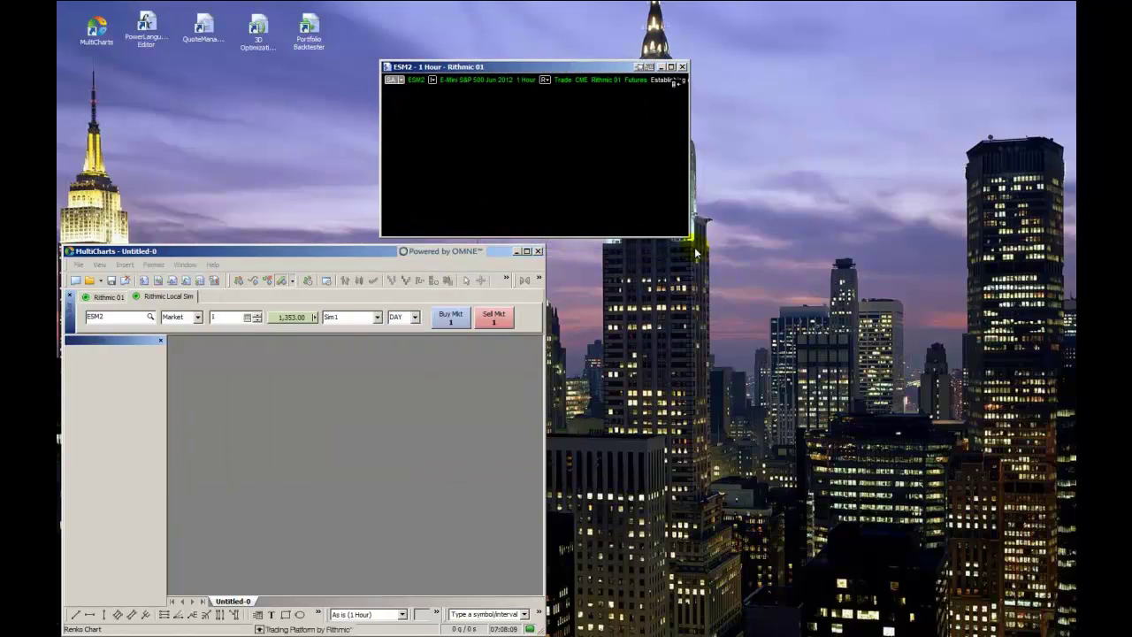
drag(687, 235, 869, 382)
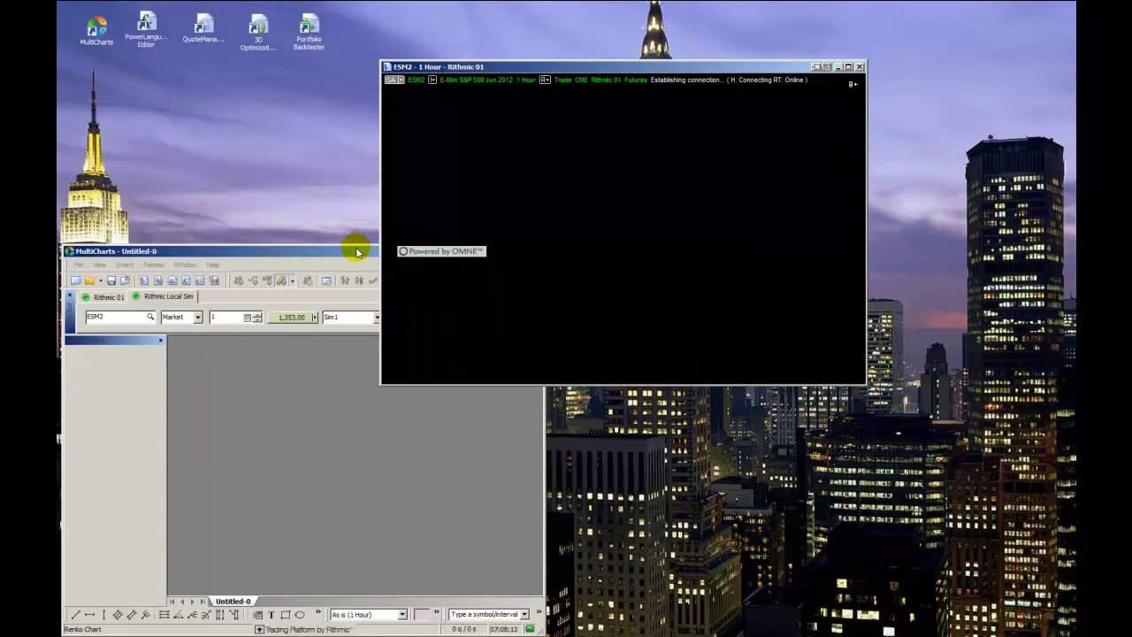
drag(357, 254, 366, 151)
Open a new DOM window for ESM2.
click(86, 165)
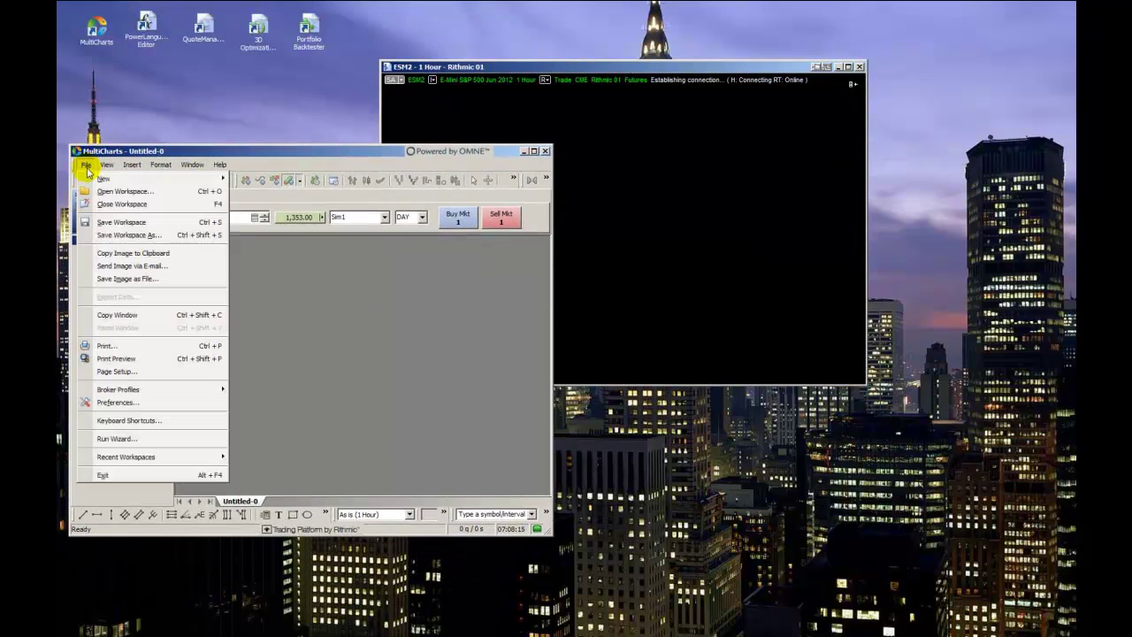
mouse_move(212, 178)
click(265, 247)
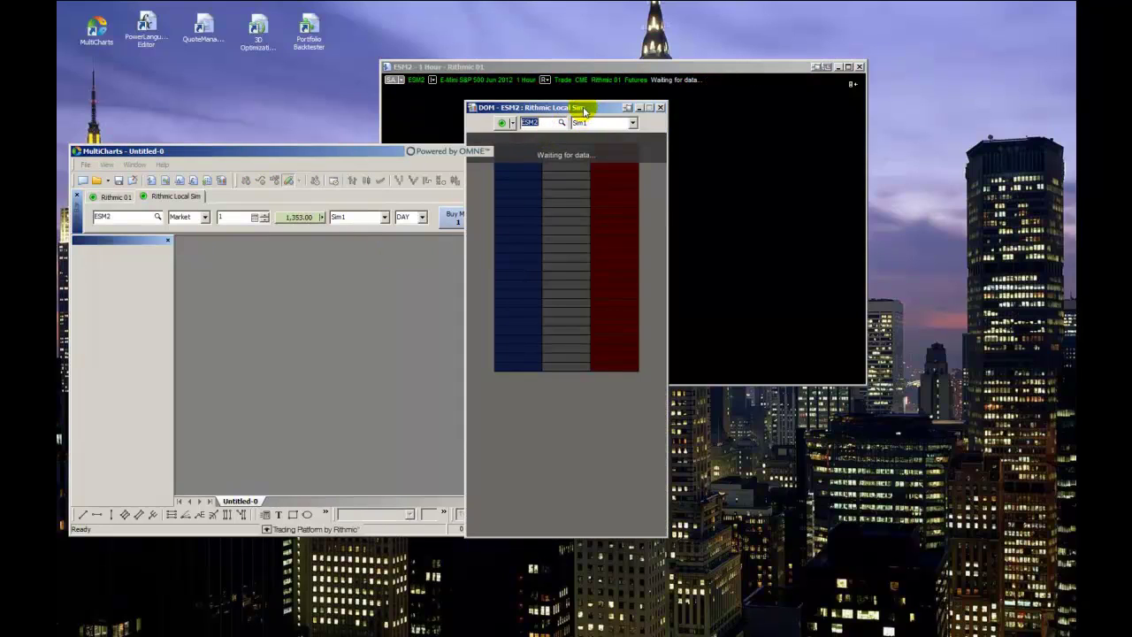
Place the shortened DOM at the screen's right edge and move the chart and main windows up.
drag(560, 108, 960, 202)
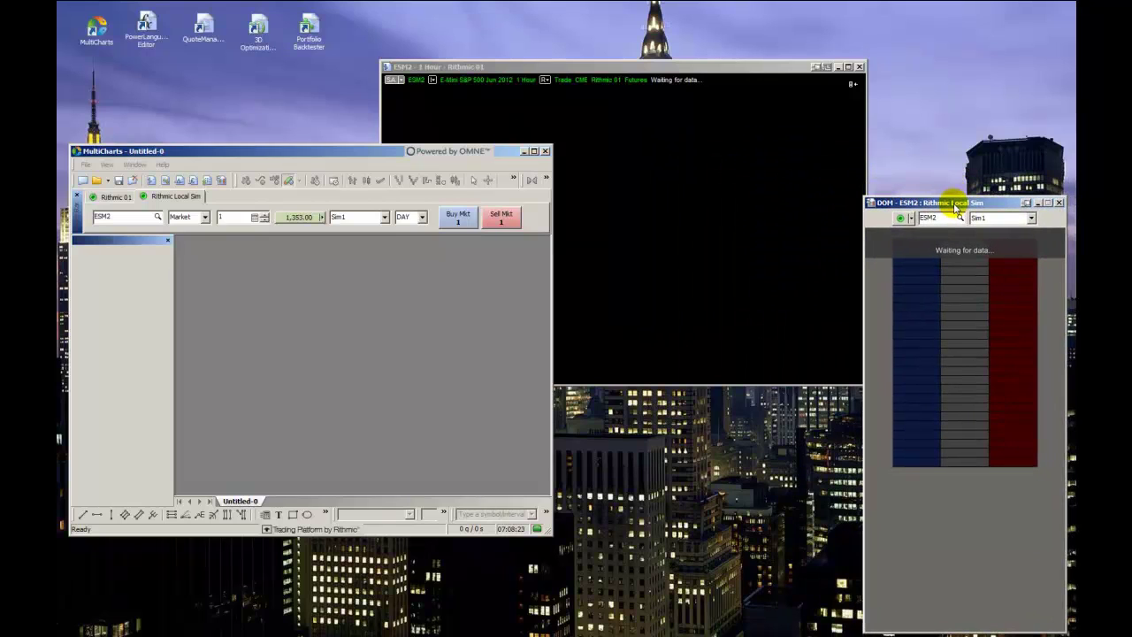
drag(867, 193, 834, 283)
drag(703, 69, 672, 18)
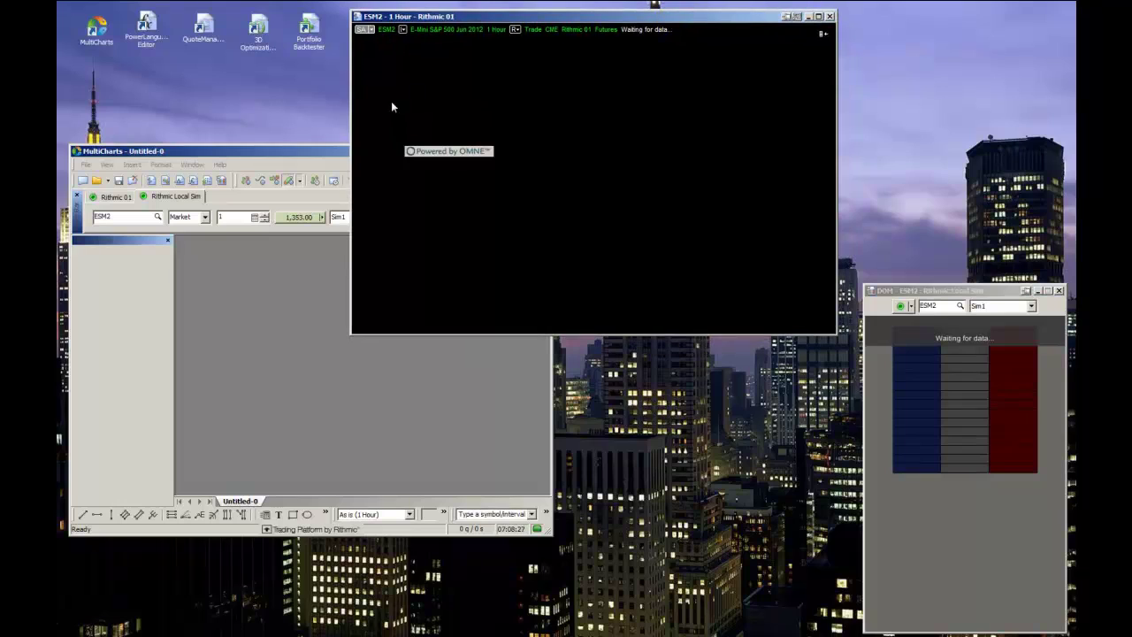
drag(316, 154, 322, 131)
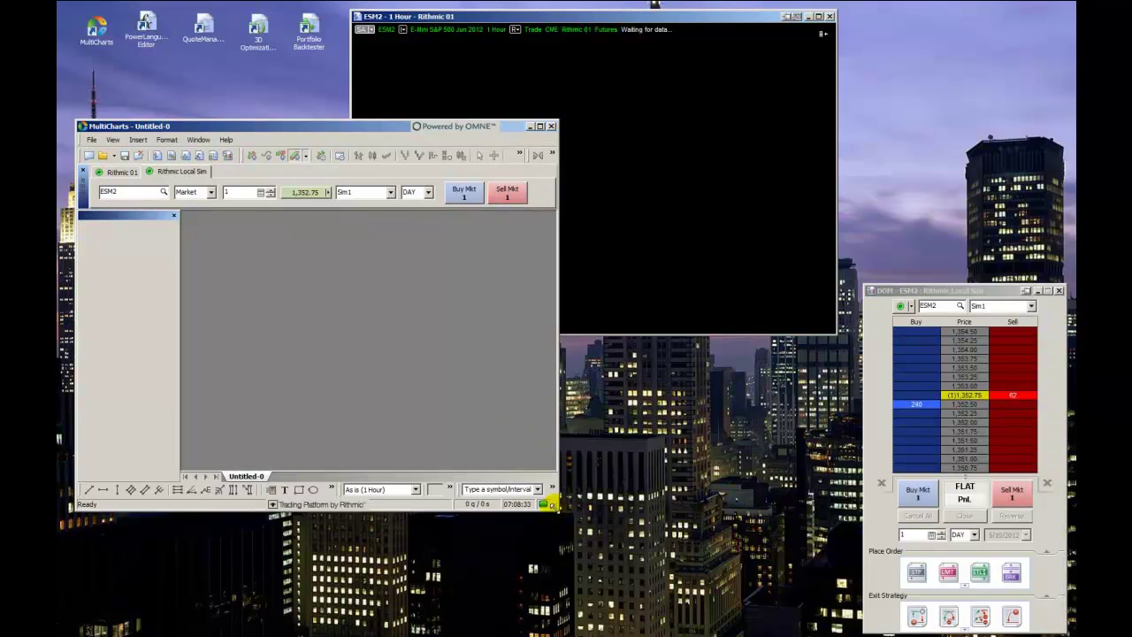
Enlarge the main window and bring up the toolbar customization settings.
drag(553, 506, 715, 575)
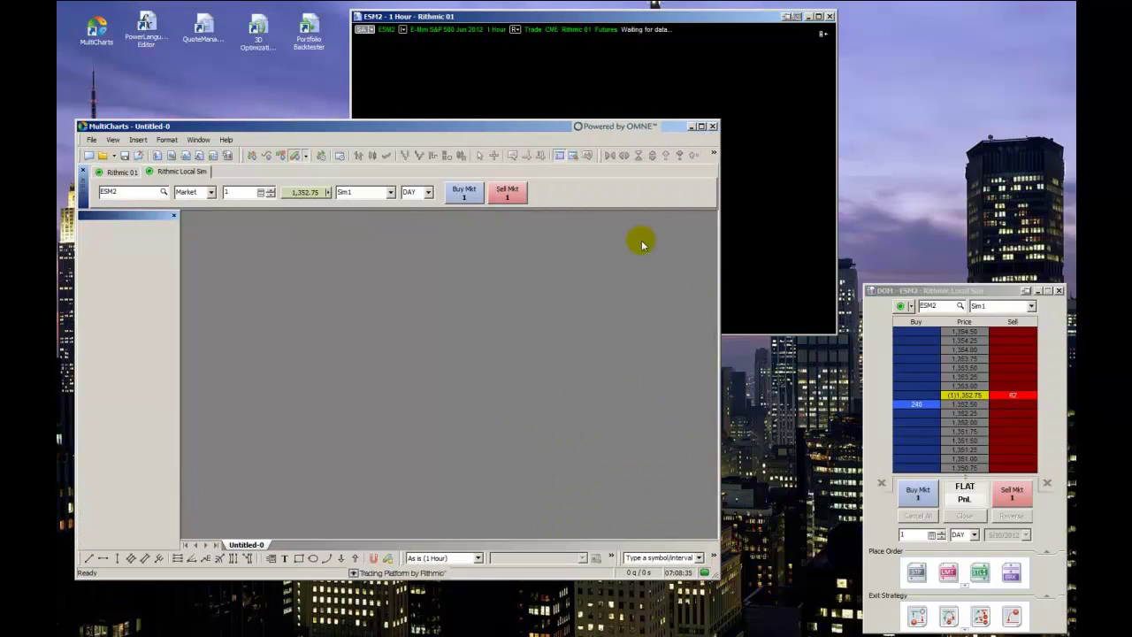
right_click(359, 158)
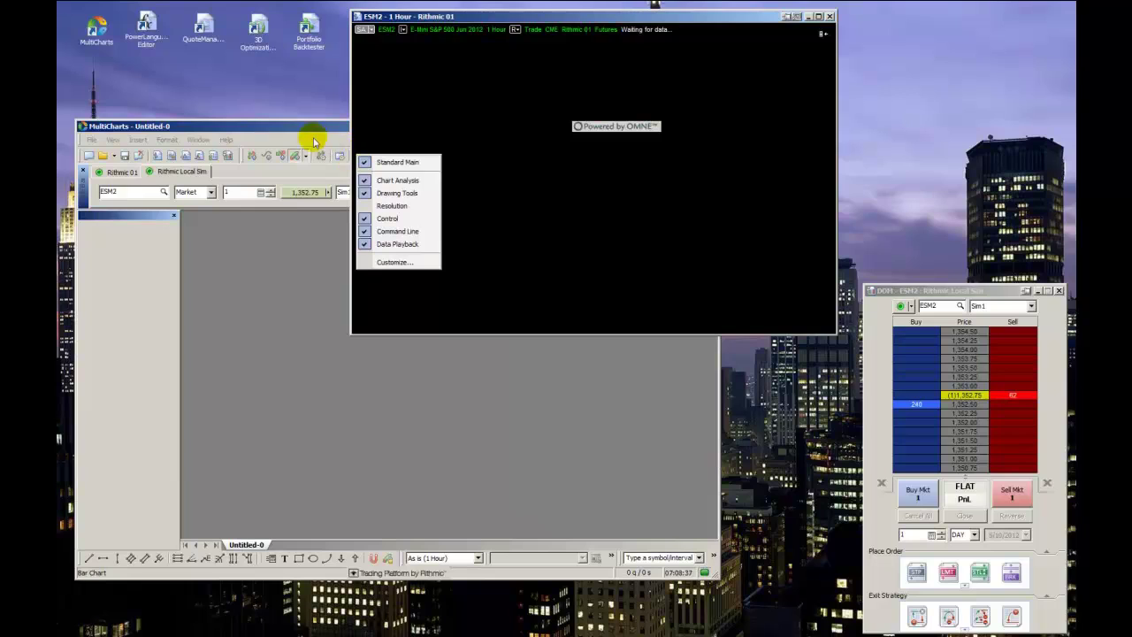
drag(307, 126, 318, 160)
right_click(126, 601)
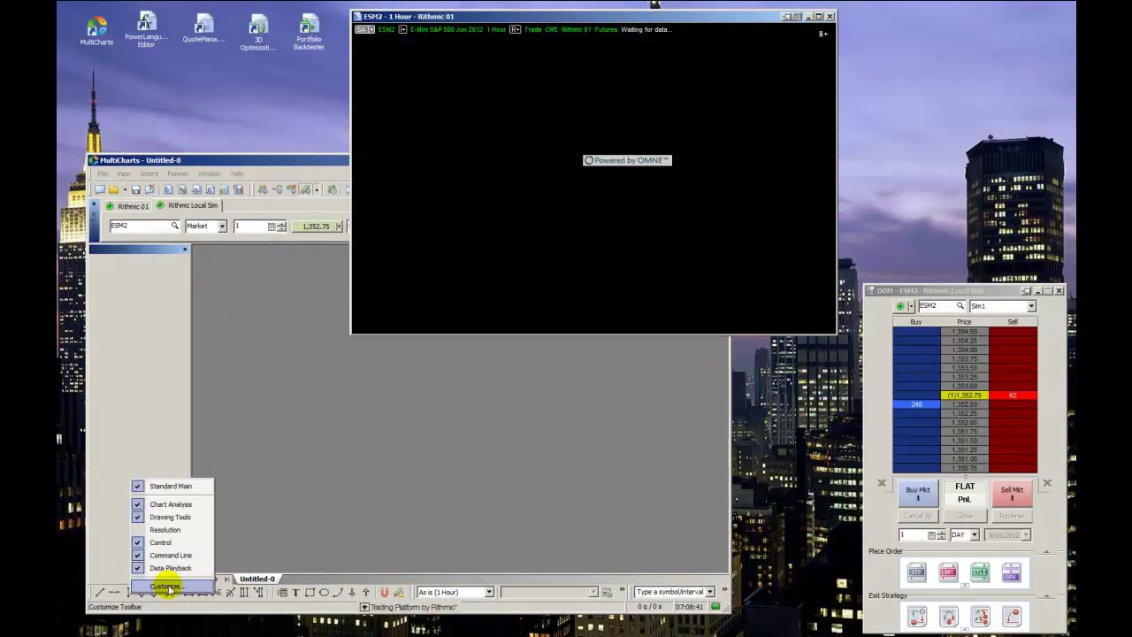
click(161, 586)
Turn off the Standard Main, Chart Analysis, Drawing Tools and Command Line toolbars, keeping Control.
click(273, 323)
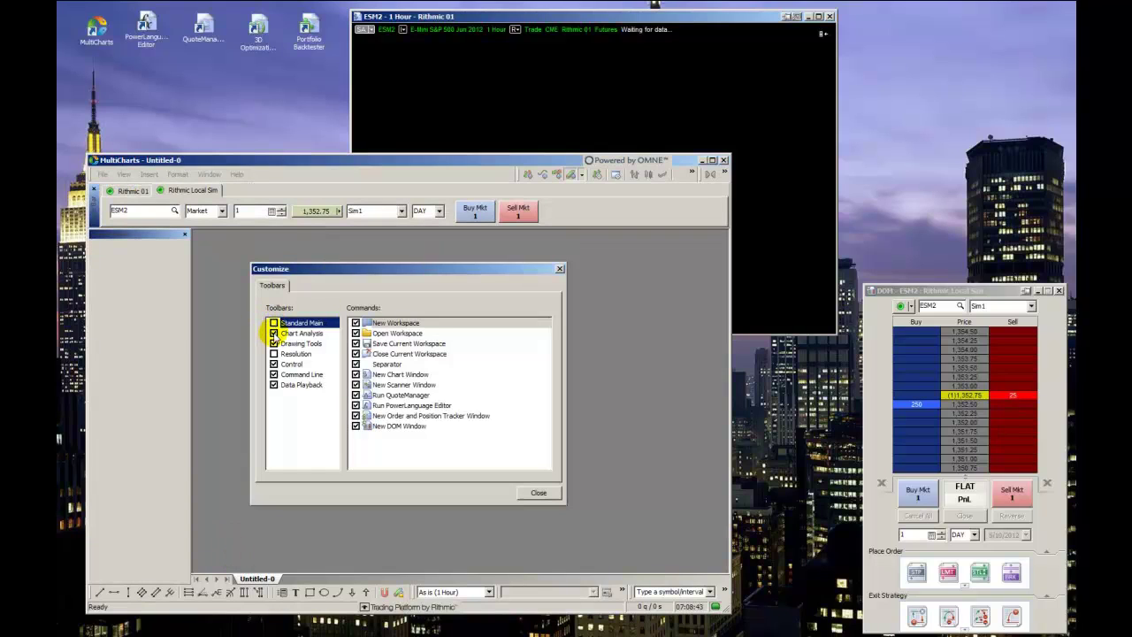
click(274, 333)
click(273, 343)
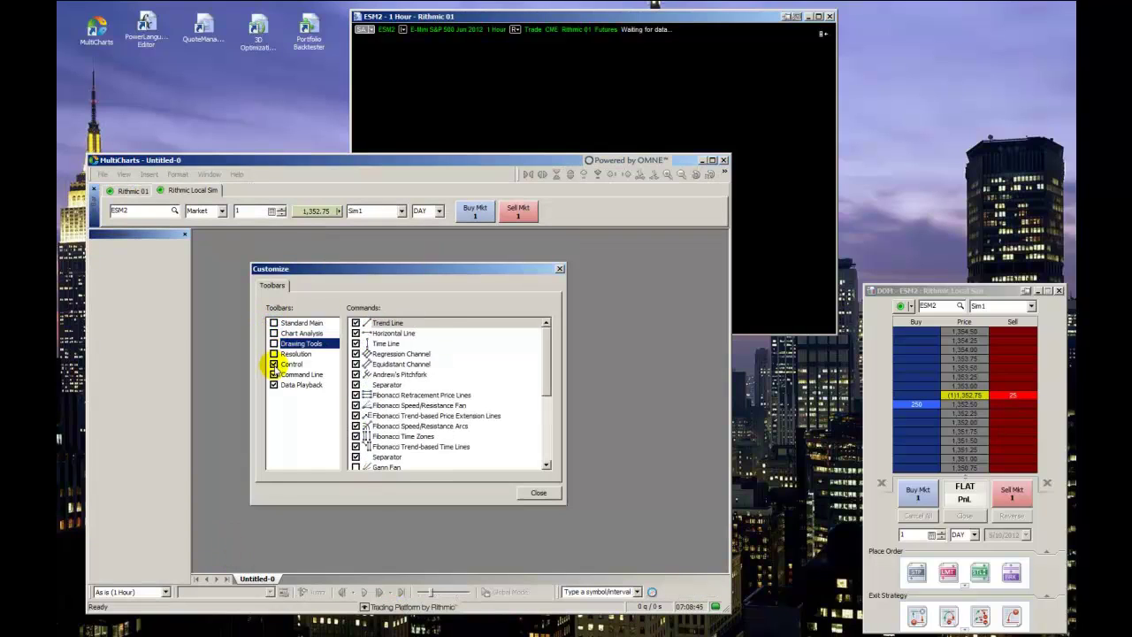
click(273, 364)
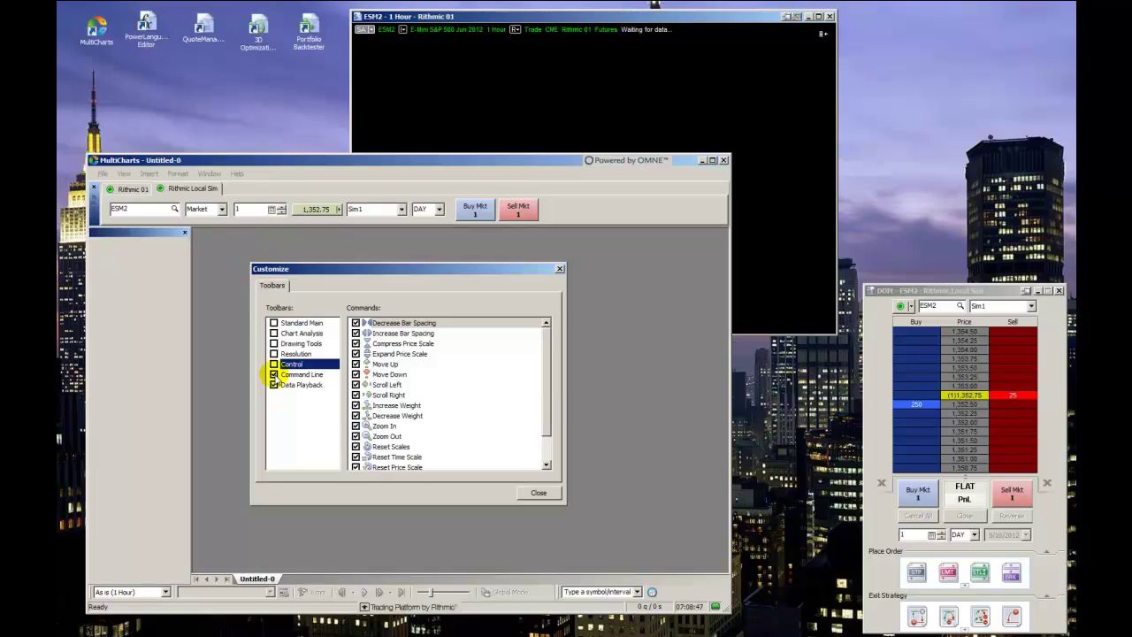
click(275, 364)
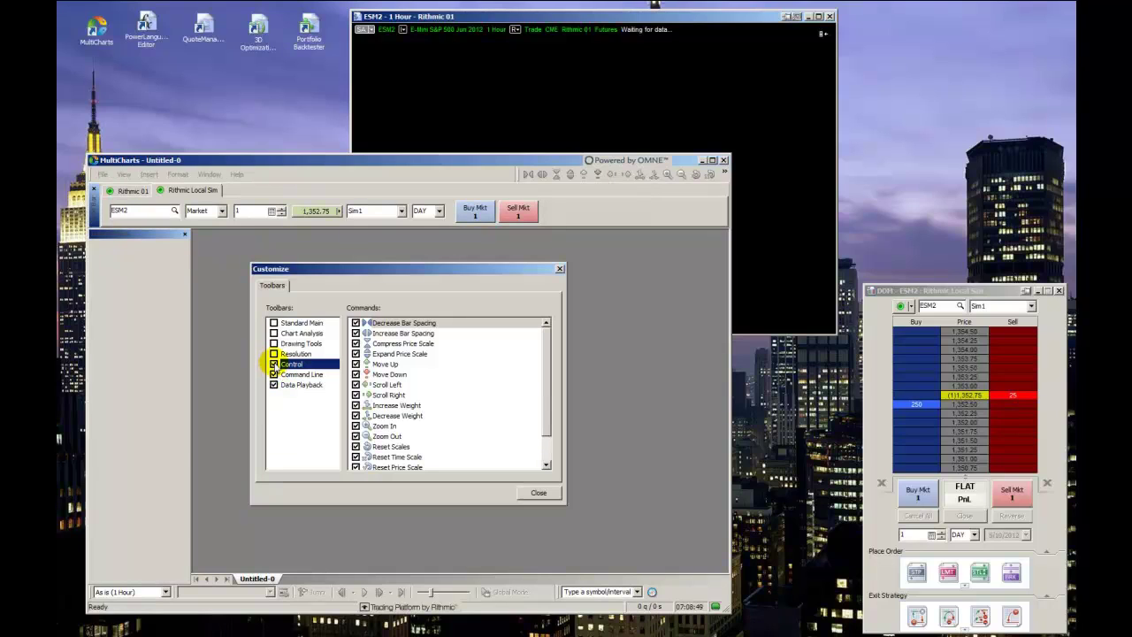
click(274, 374)
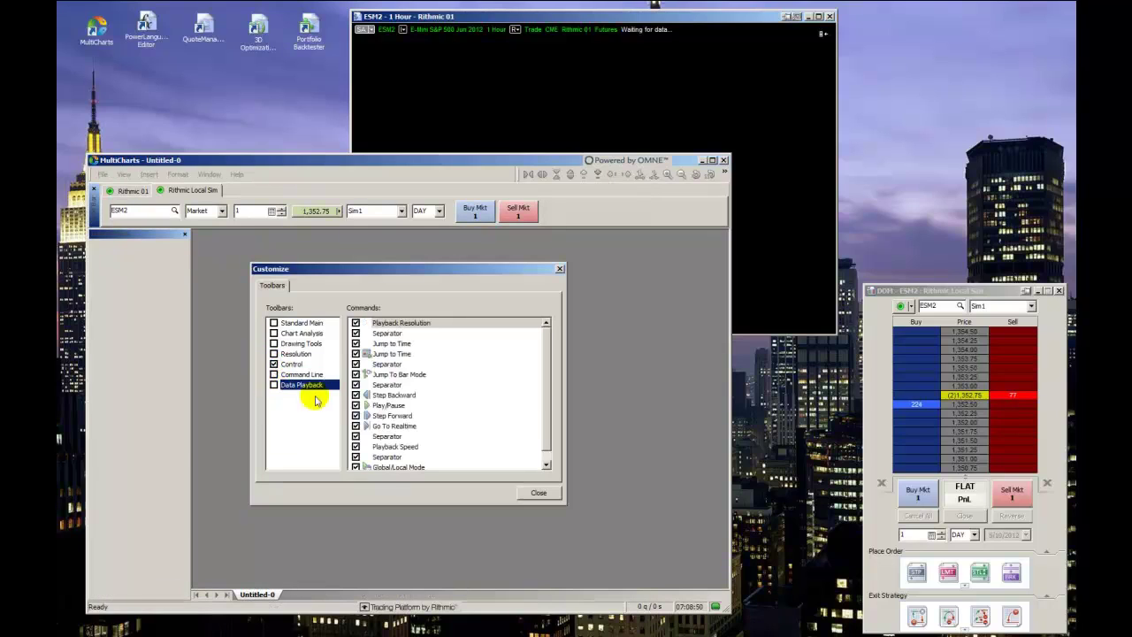
click(531, 493)
Float the Control toolbar top-left, close the Rithmic trading bar, and shrink the main window to the lower left.
drag(520, 174, 71, 68)
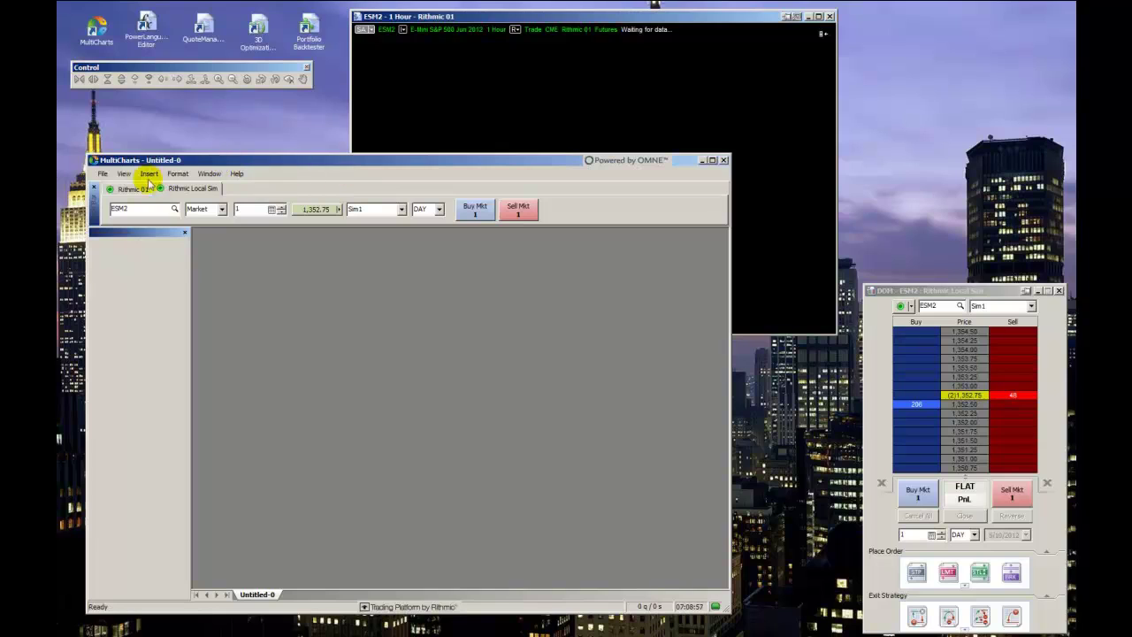
click(94, 189)
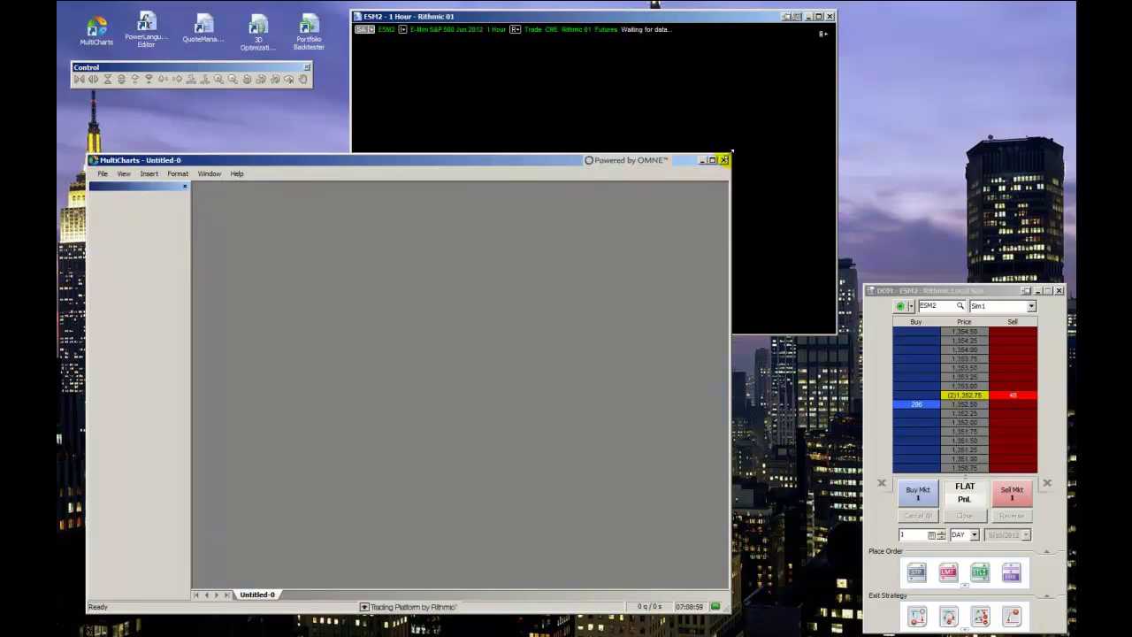
drag(729, 155, 569, 372)
drag(381, 369, 359, 413)
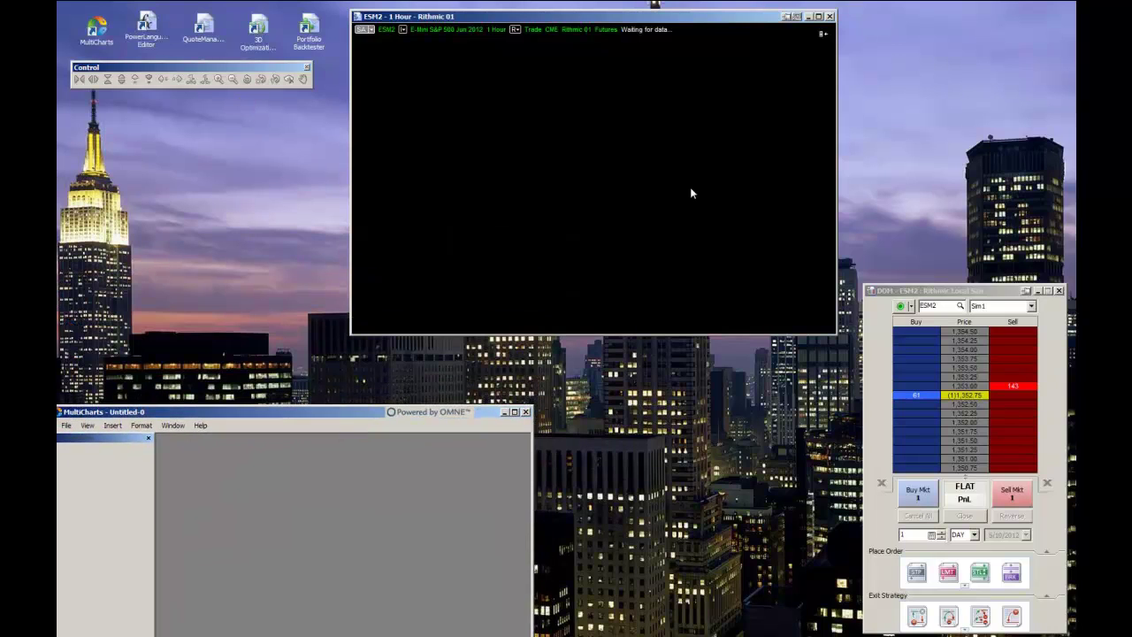
Change the ESM2 chart's resolution from 1 Hour to 15 Minute in Format Instruments.
right_click(494, 84)
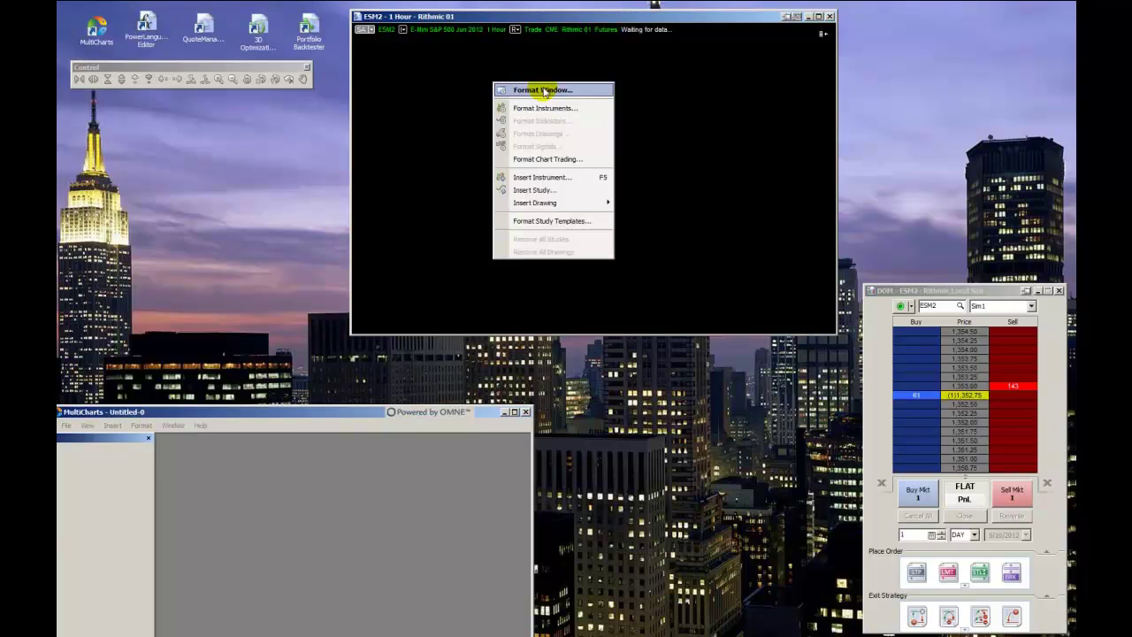
click(548, 108)
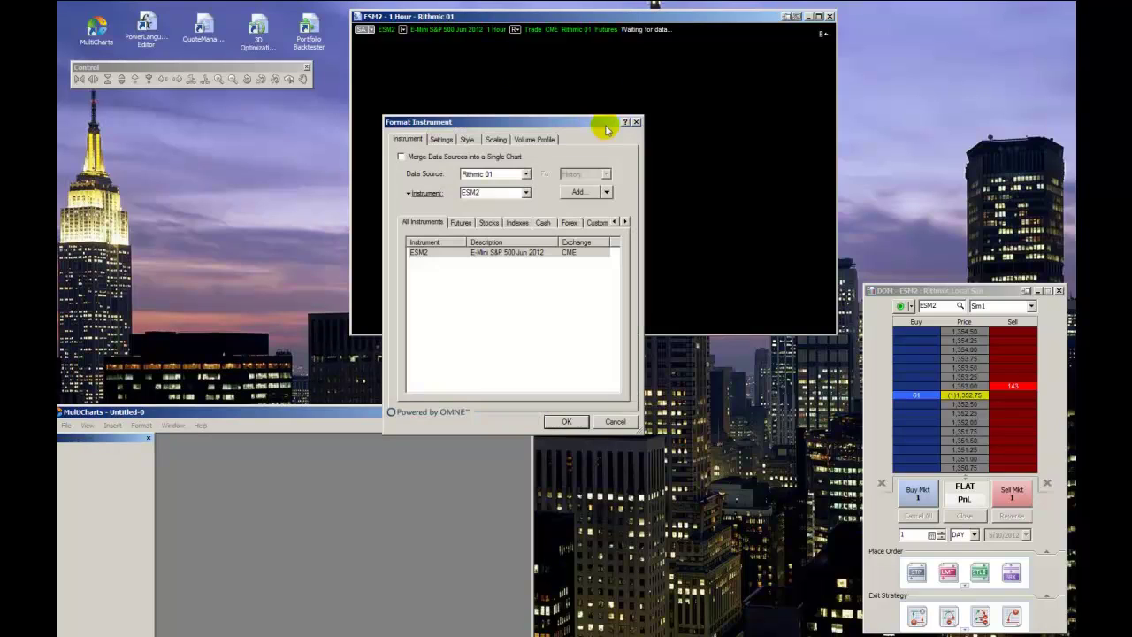
click(442, 140)
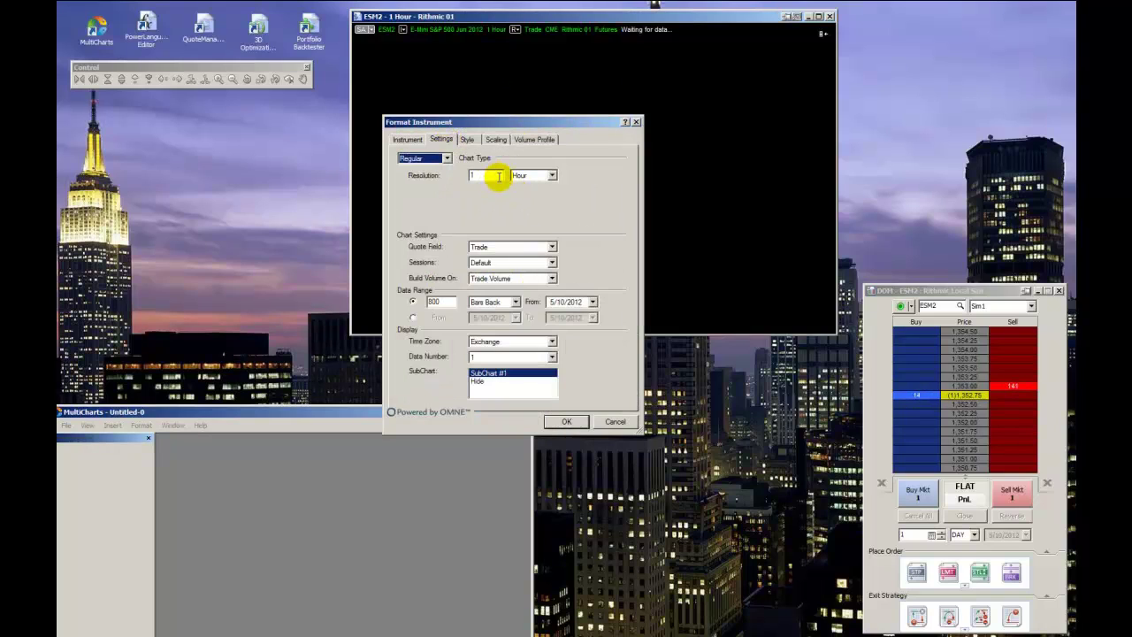
click(485, 175)
click(531, 175)
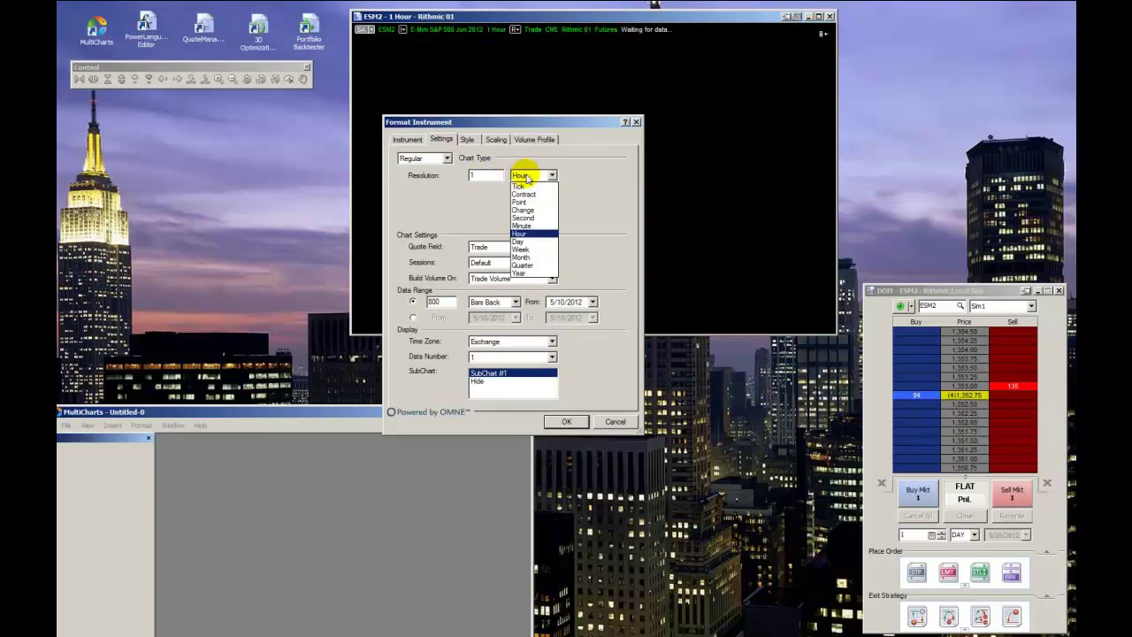
click(524, 225)
double_click(487, 176)
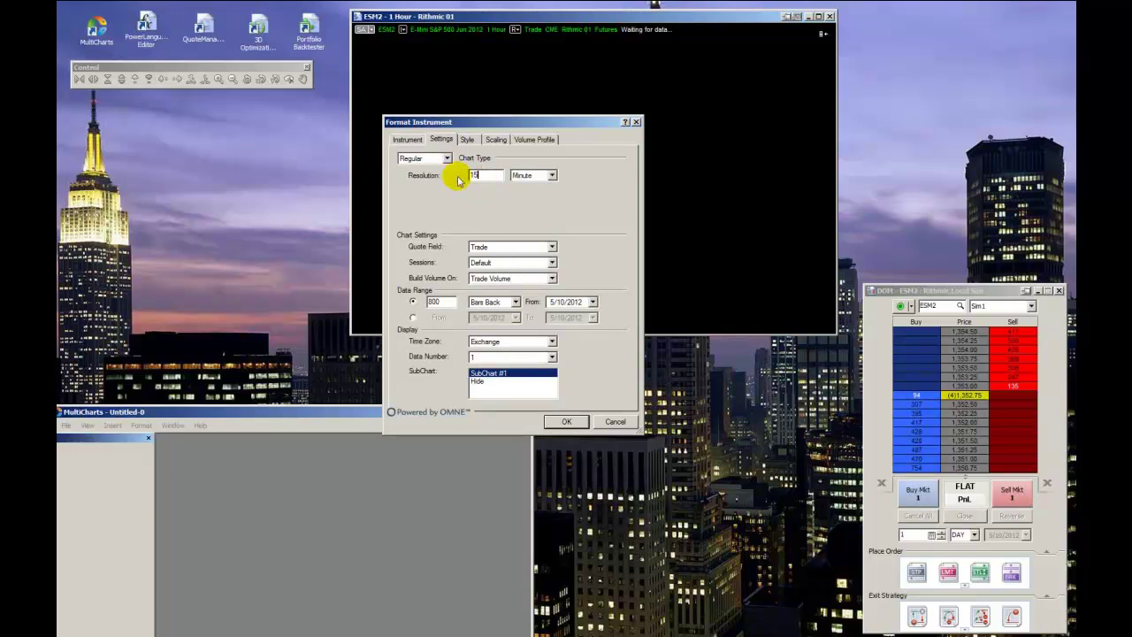
click(567, 422)
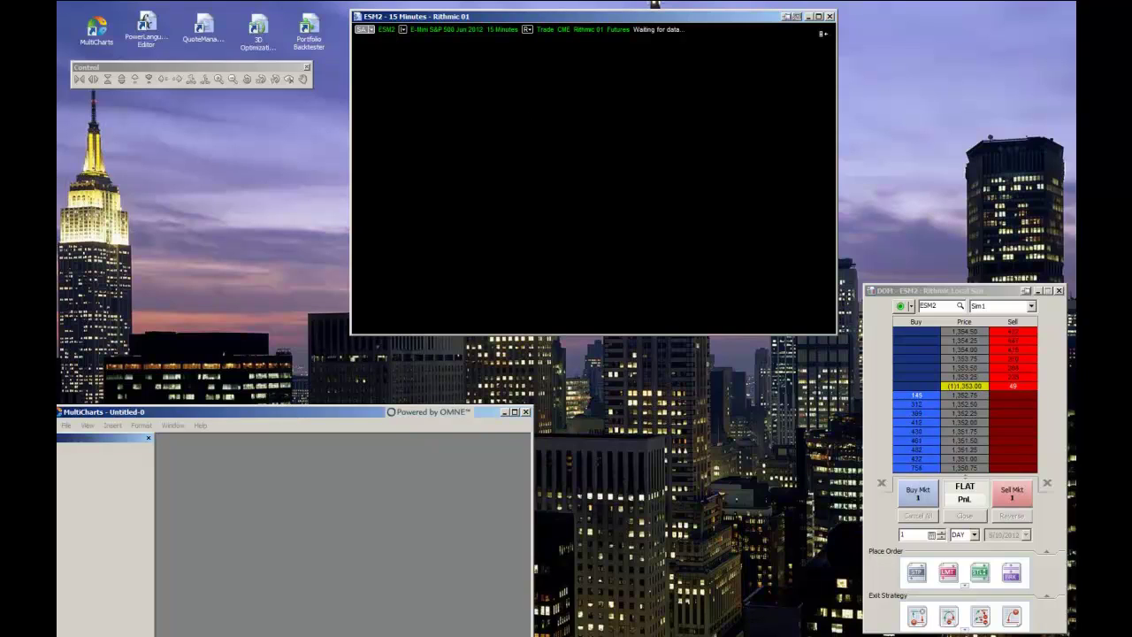
click(150, 410)
Switch off the ESM2 chart's title bar and scroll bar, then shorten the window from the top.
click(534, 150)
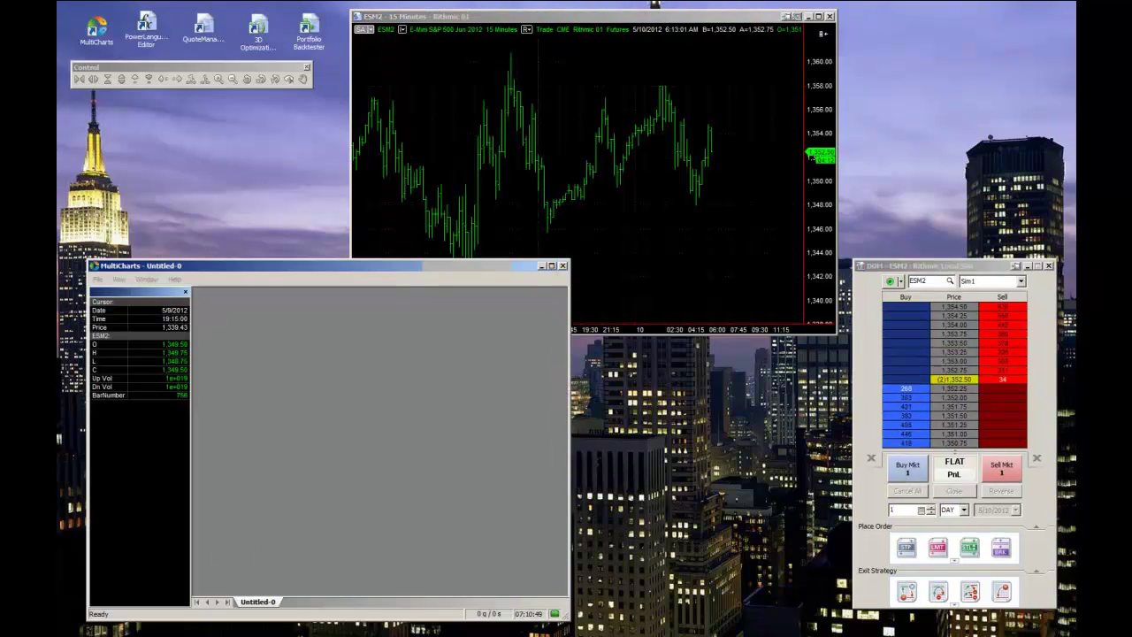
right_click(656, 213)
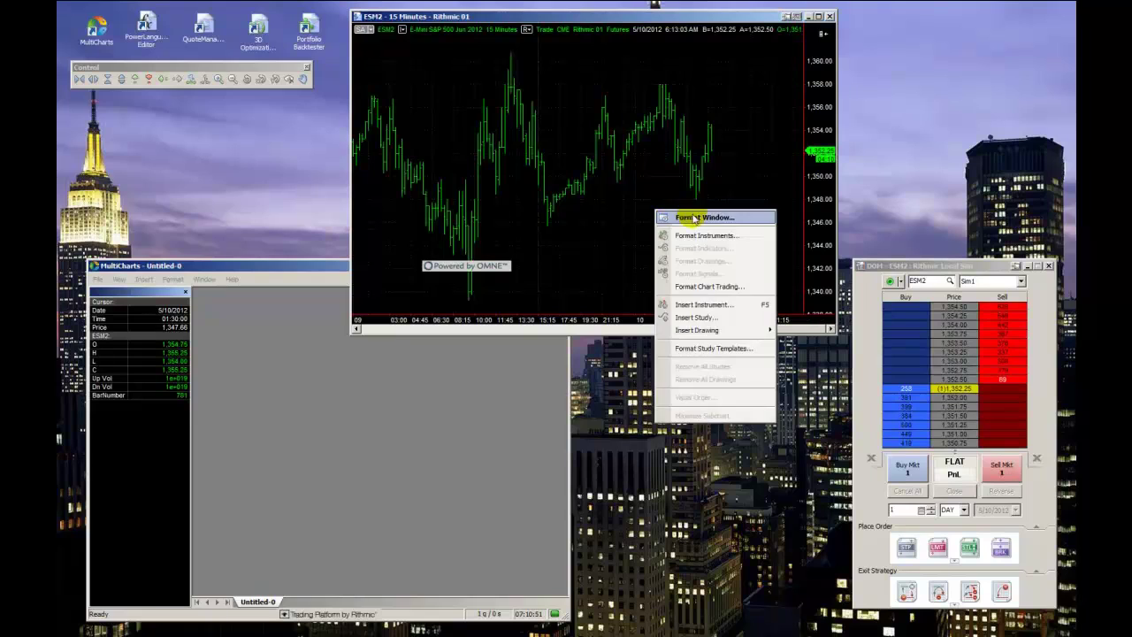
click(679, 217)
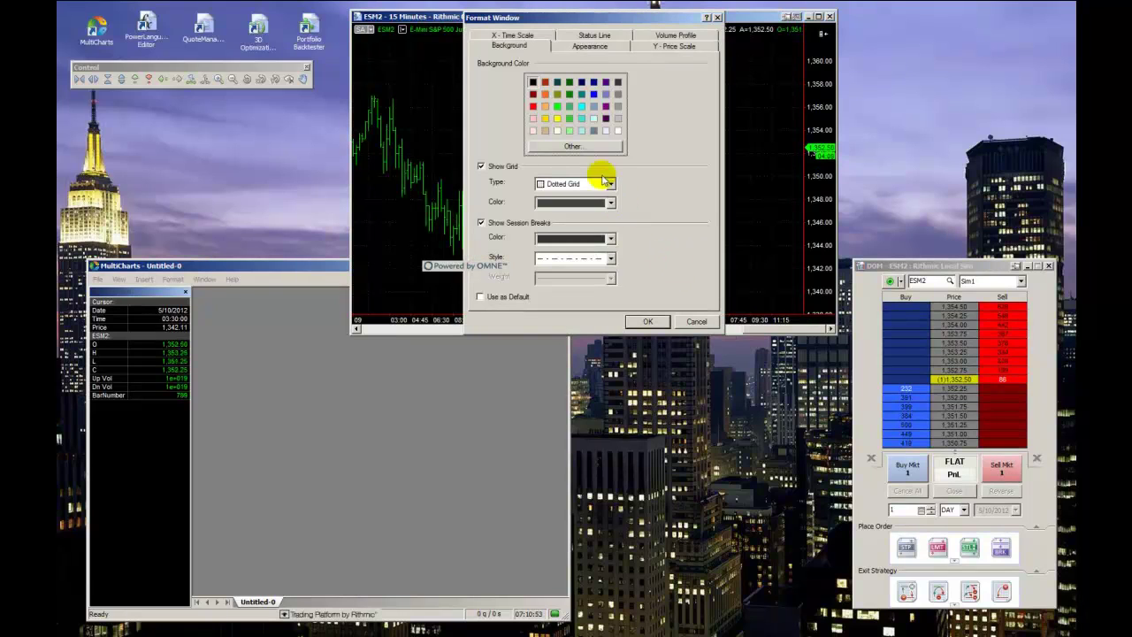
click(595, 47)
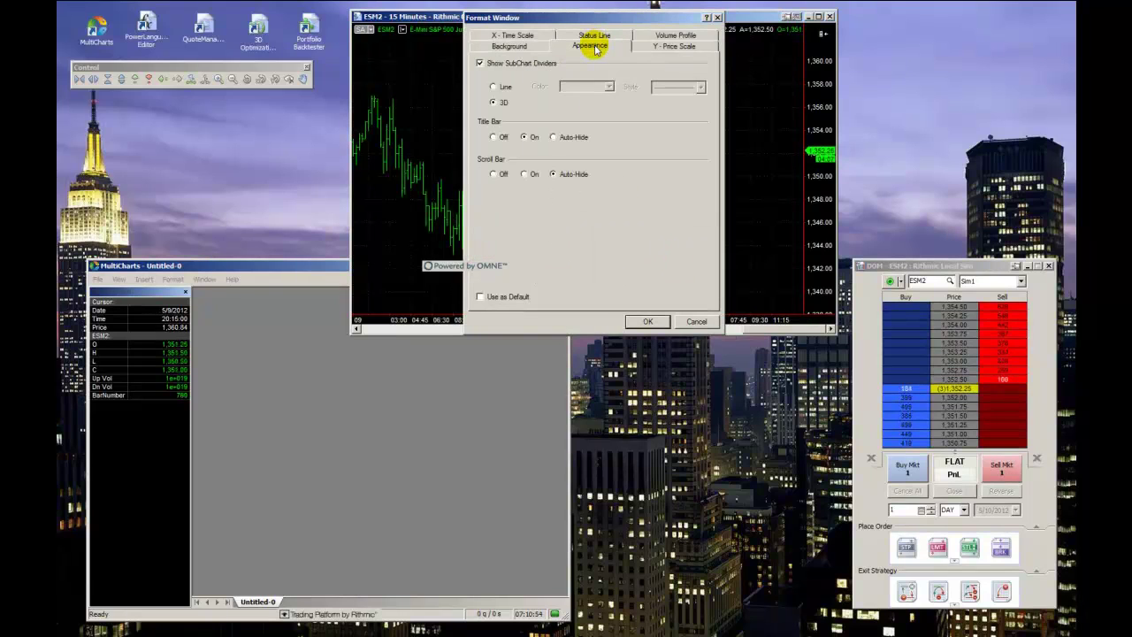
click(498, 137)
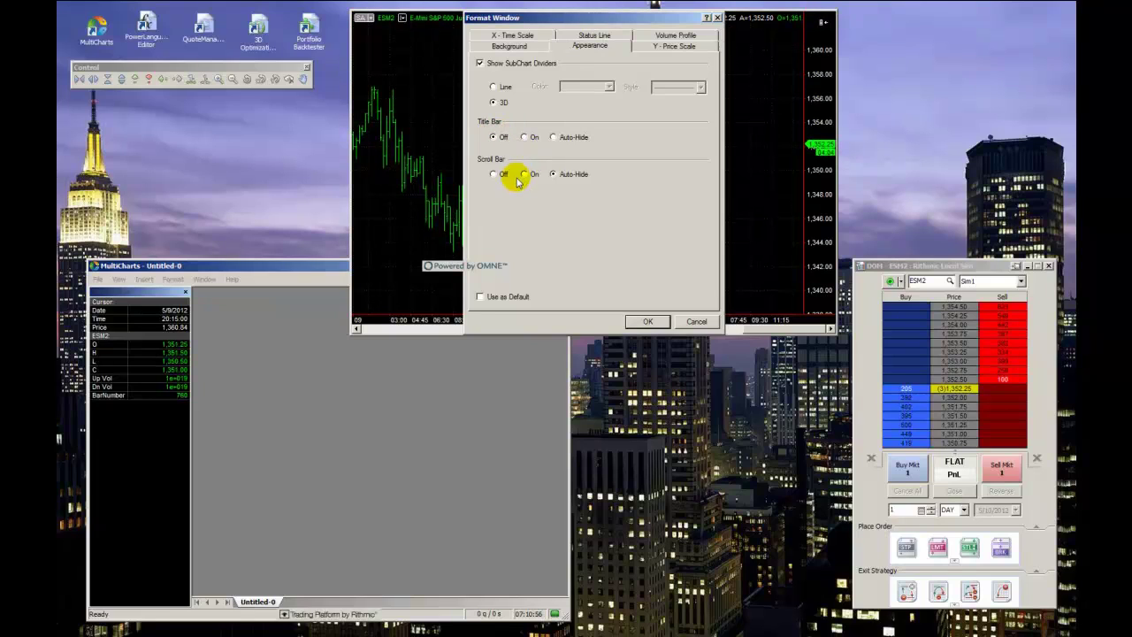
click(499, 175)
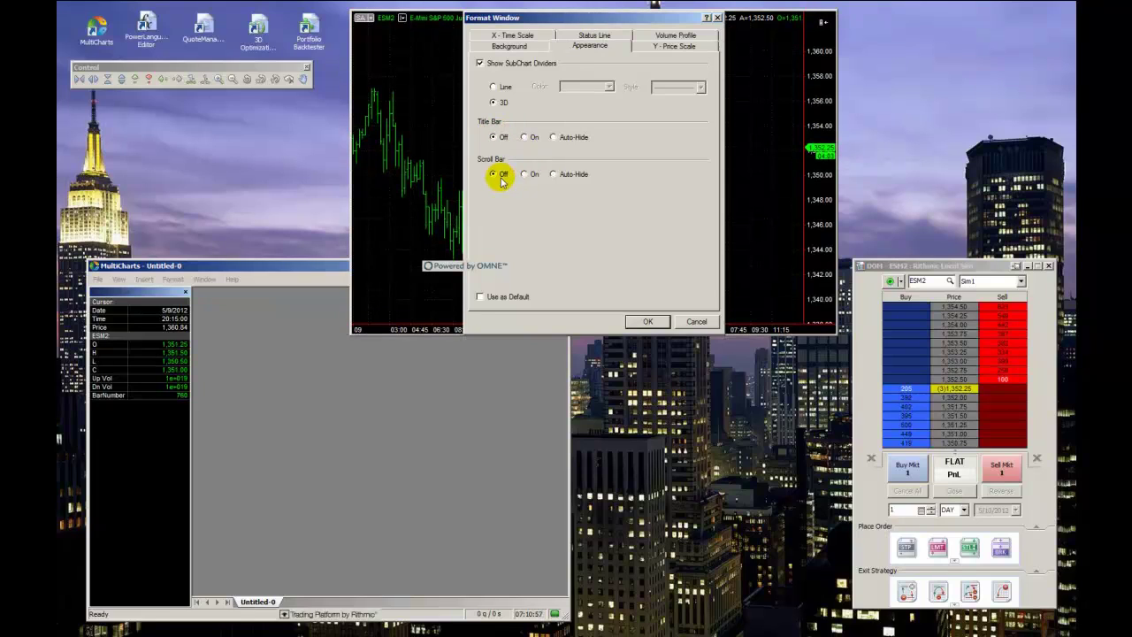
click(650, 321)
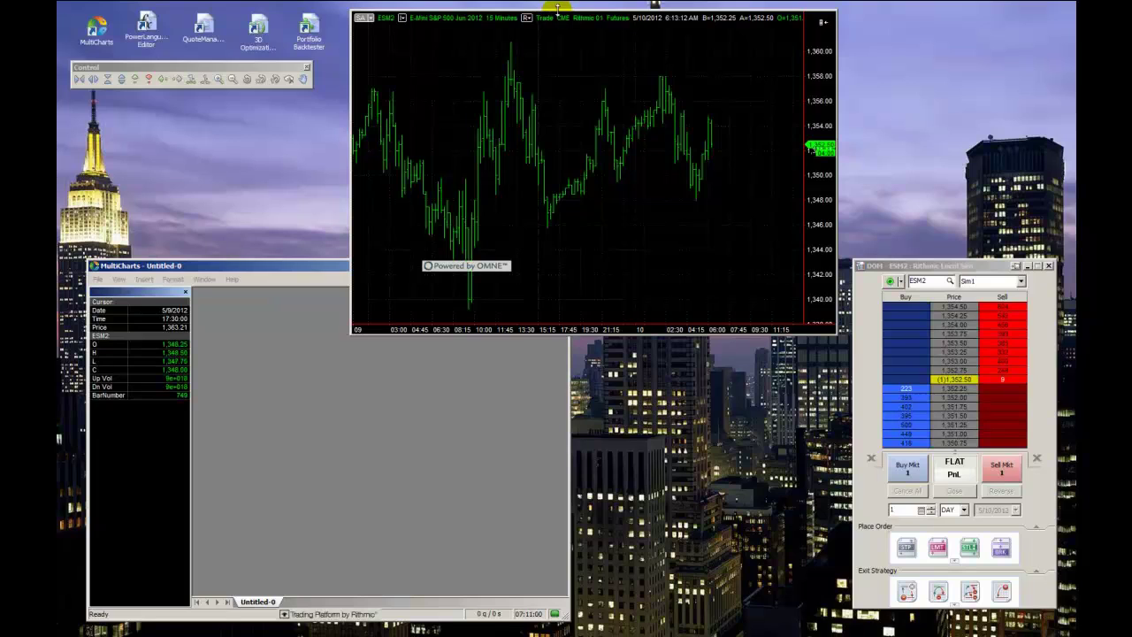
drag(558, 9, 576, 56)
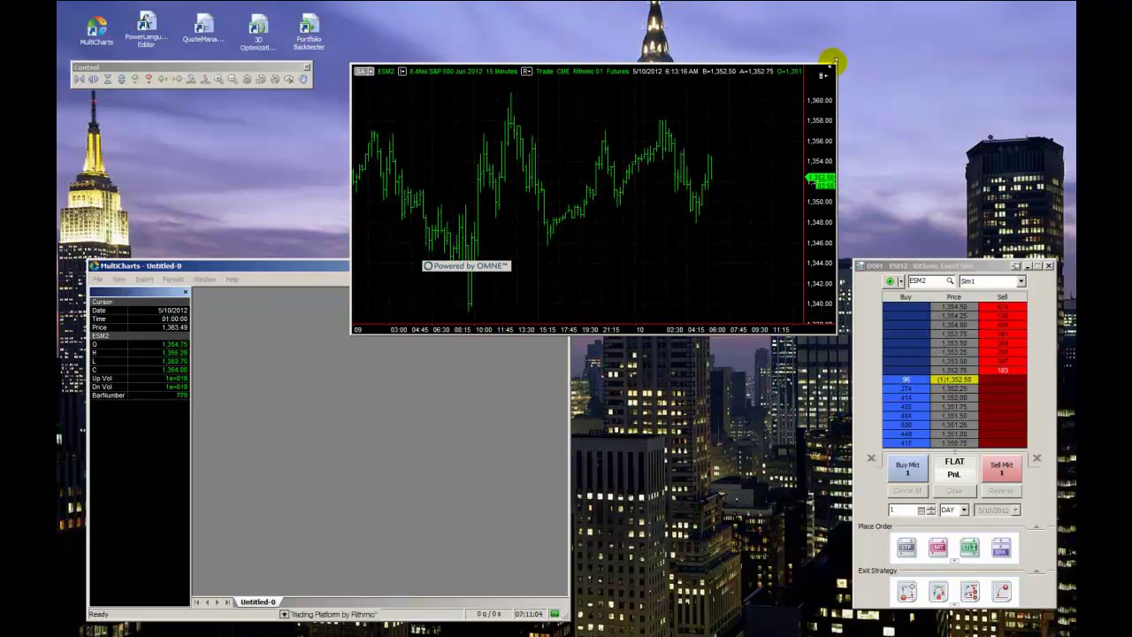
Set the chart's price-scale font size to 7 and move the ESM2 DOM window to the screen top.
right_click(768, 151)
click(787, 156)
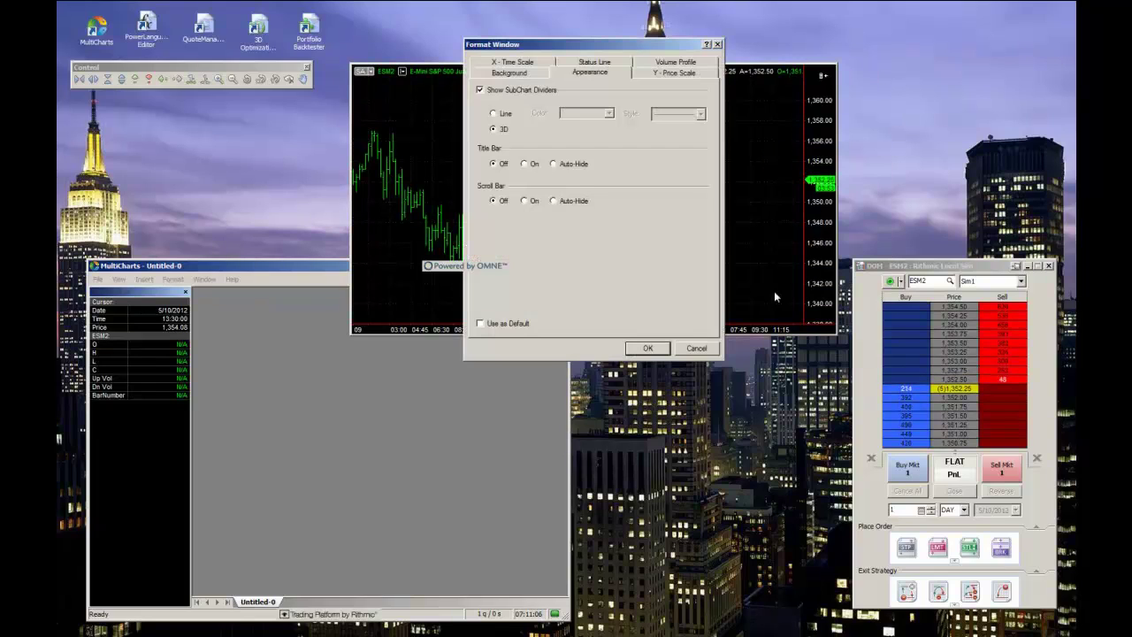
click(672, 74)
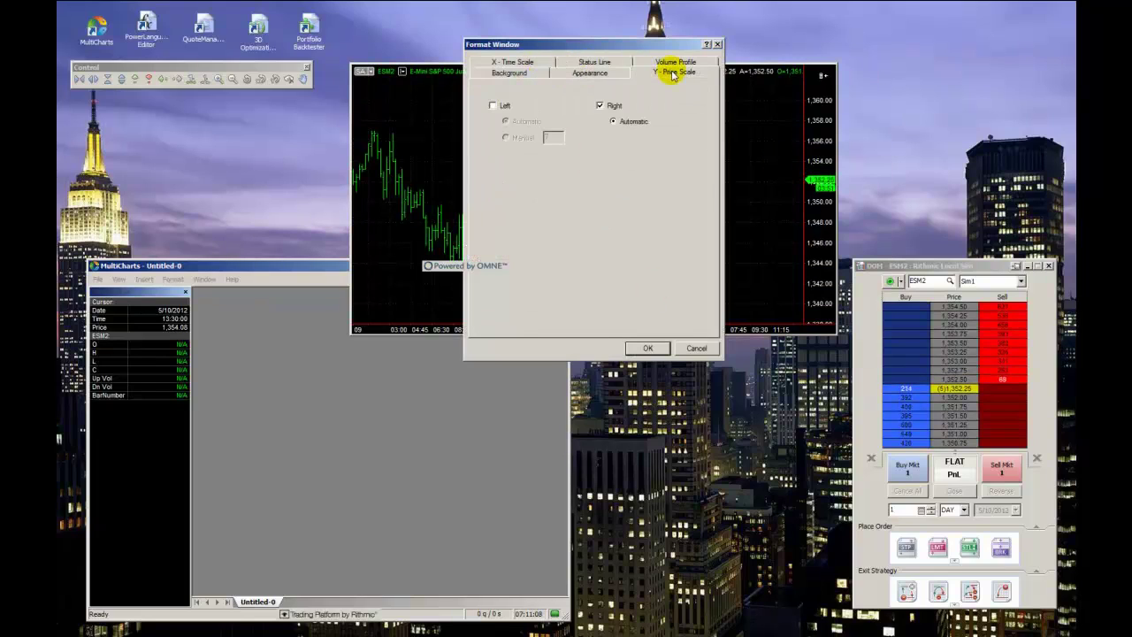
click(665, 238)
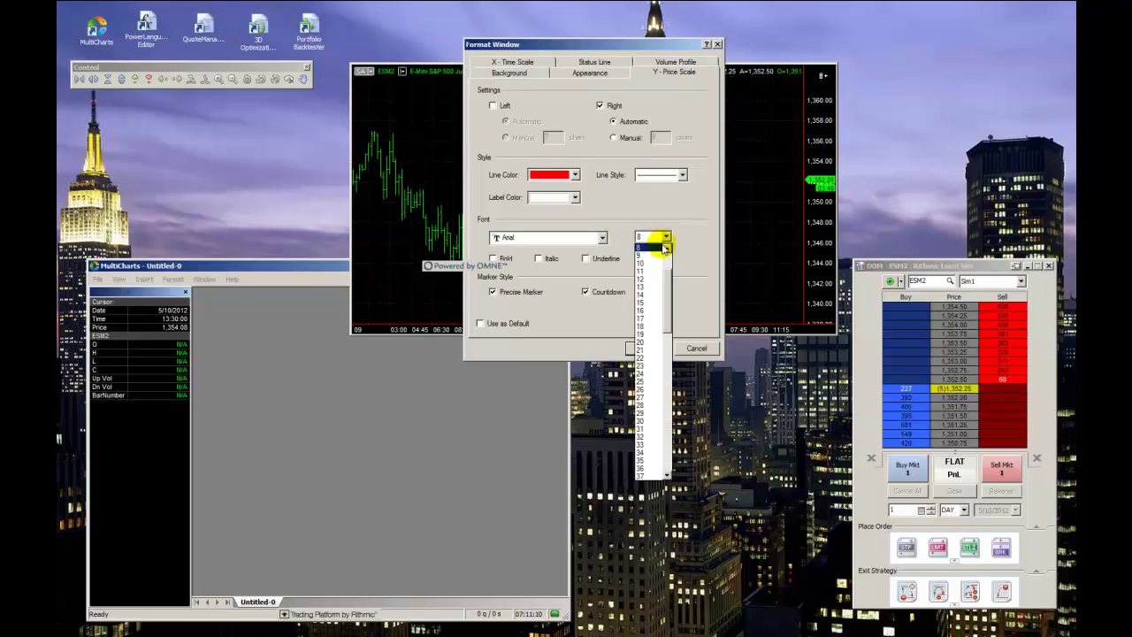
scroll(663, 252, up, 1)
click(655, 247)
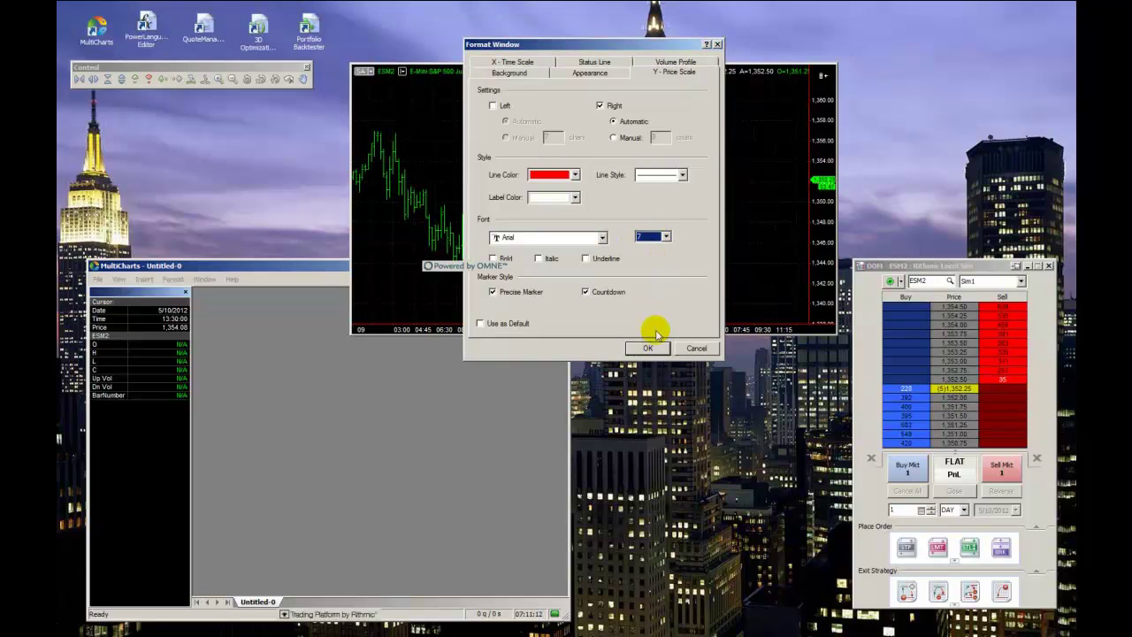
click(648, 348)
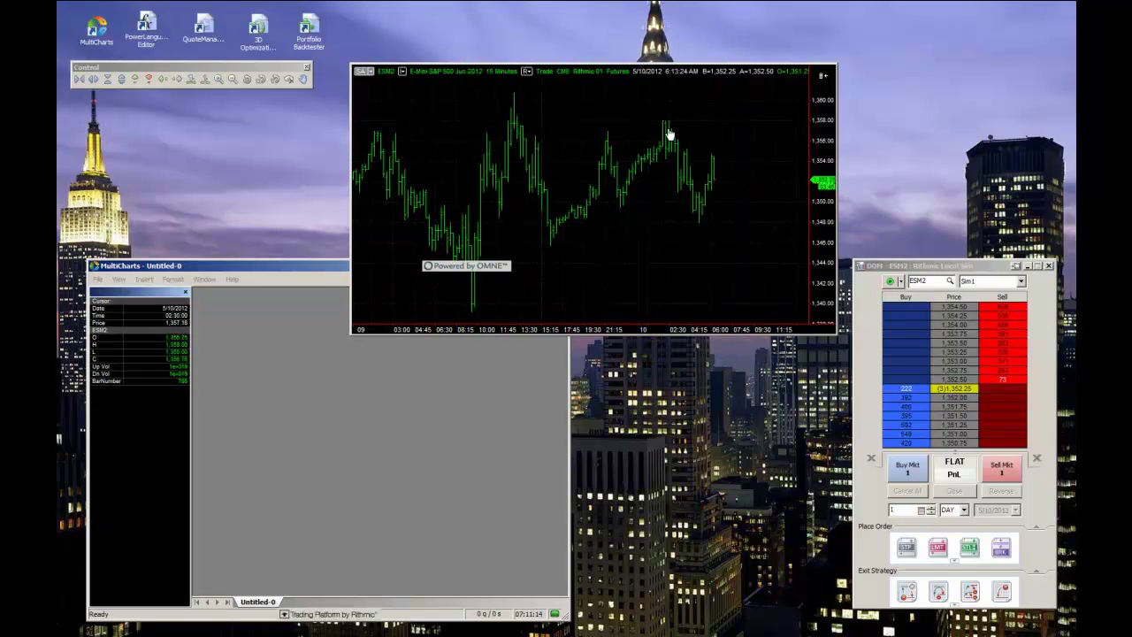
scroll(670, 135, up, 3)
drag(588, 62, 572, 45)
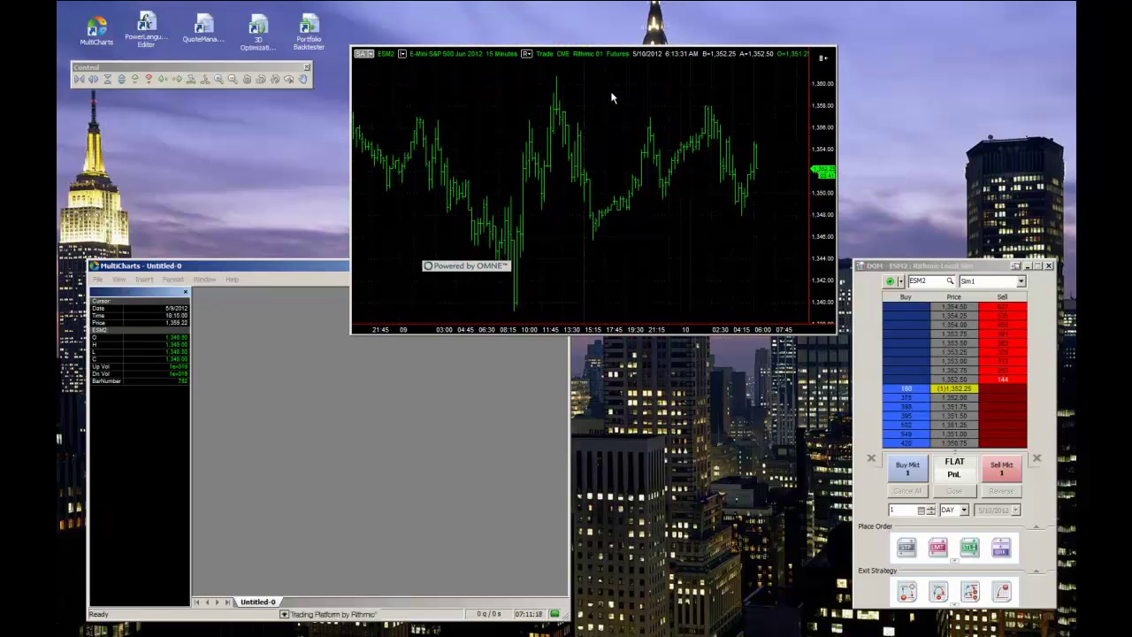
drag(917, 261, 917, 25)
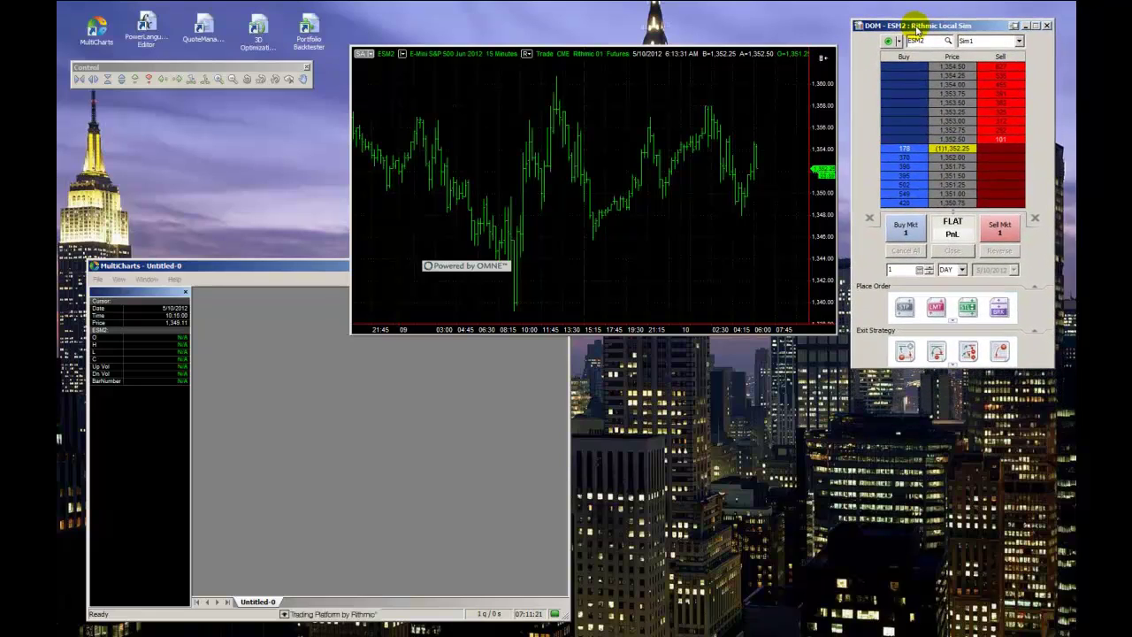
Pin the DOM window and place the main window lower left, below the chart.
click(1013, 26)
drag(293, 268, 397, 241)
click(483, 87)
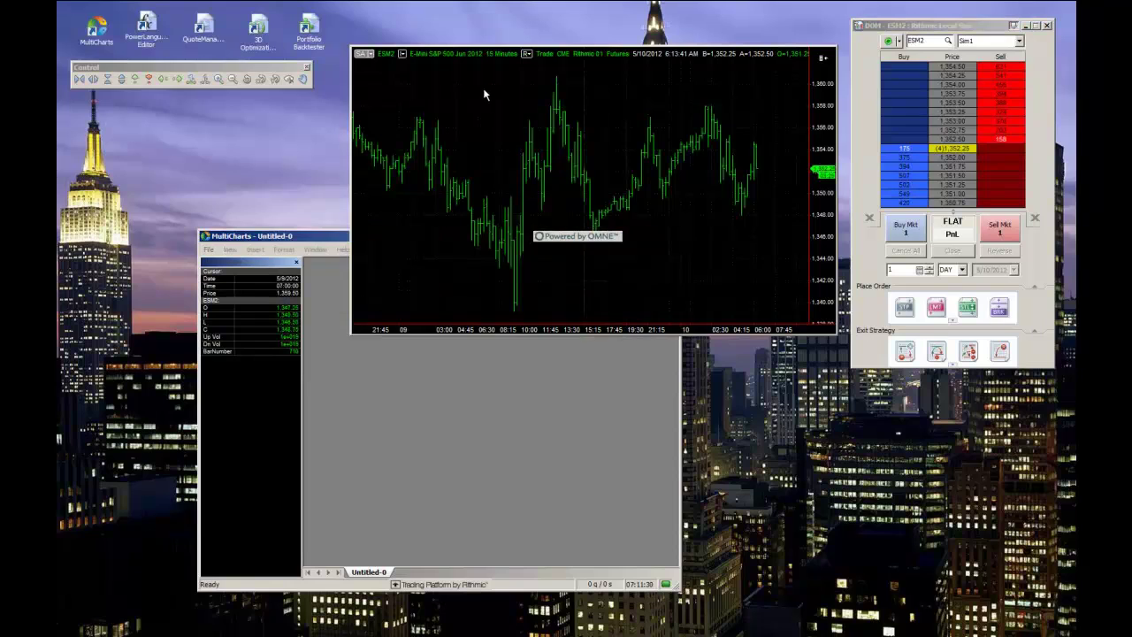
Turn the ESM2 chart's title bar and scroll bar back on in Format Window Appearance.
right_click(483, 87)
click(505, 95)
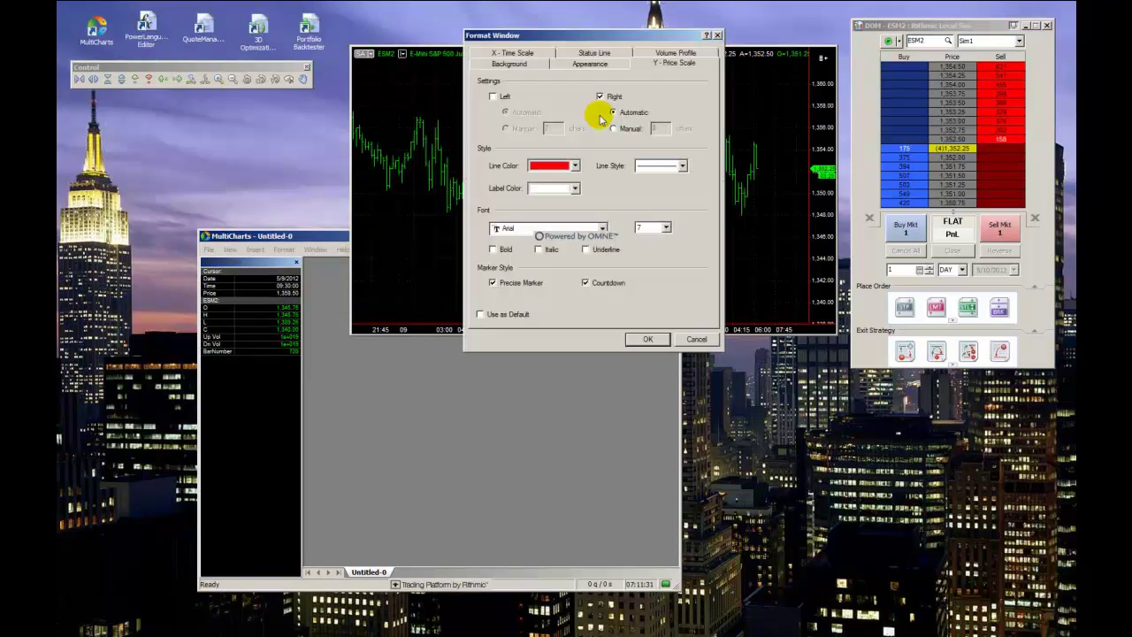
click(531, 61)
click(576, 66)
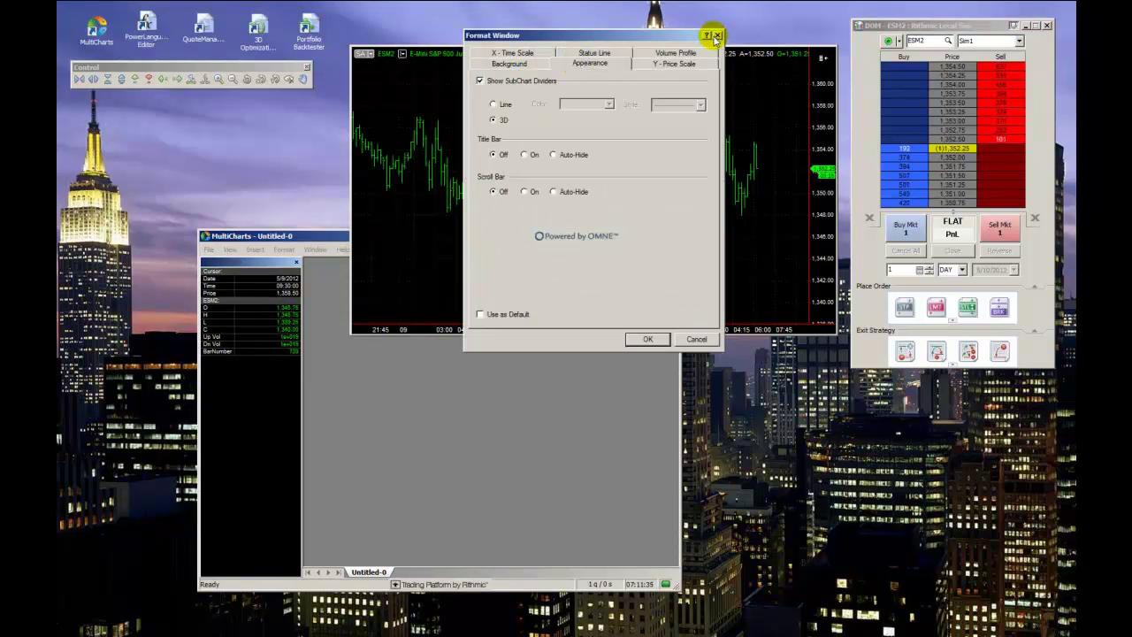
click(524, 154)
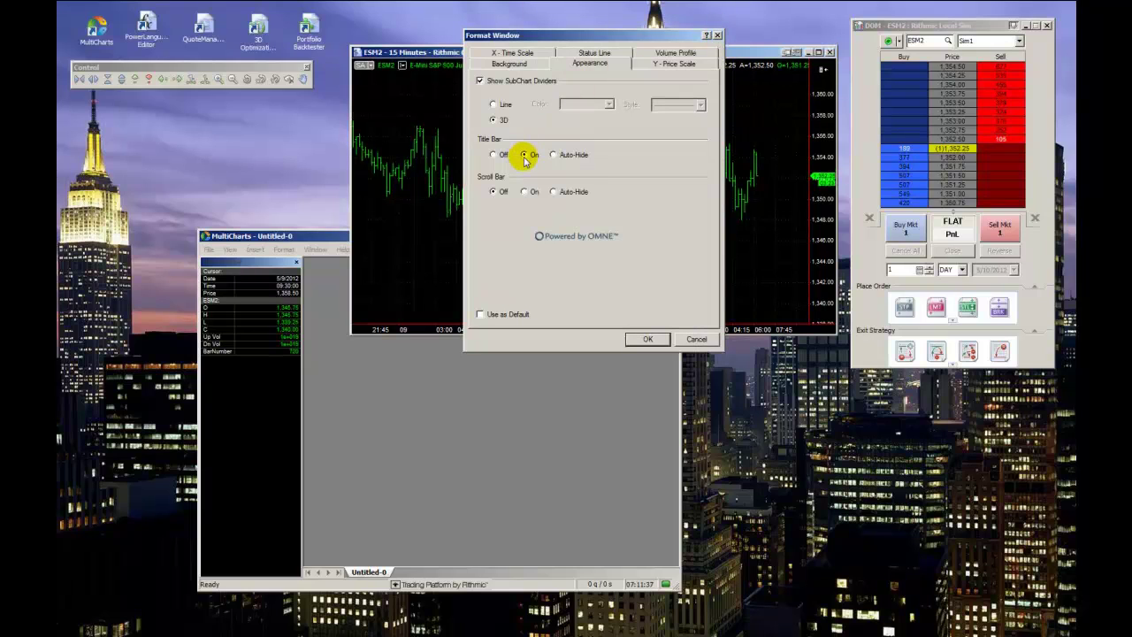
click(526, 192)
click(645, 339)
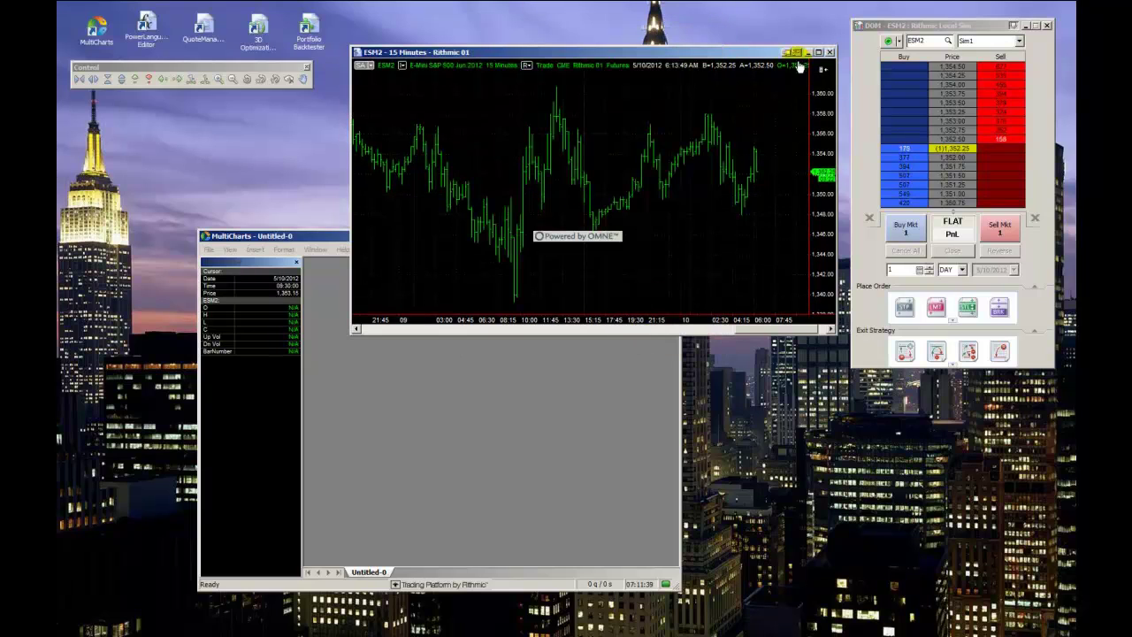
Enlarge the main window, stick the ESM2 chart into Untitled-0, and stick the DOM window away.
drag(338, 236, 270, 165)
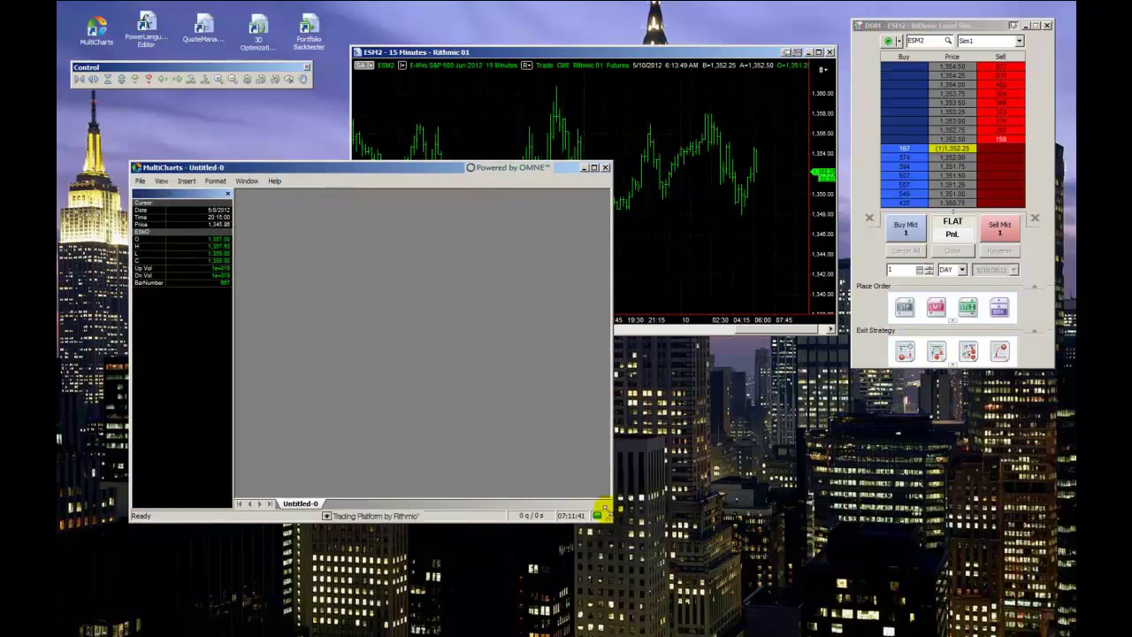
drag(612, 519, 850, 627)
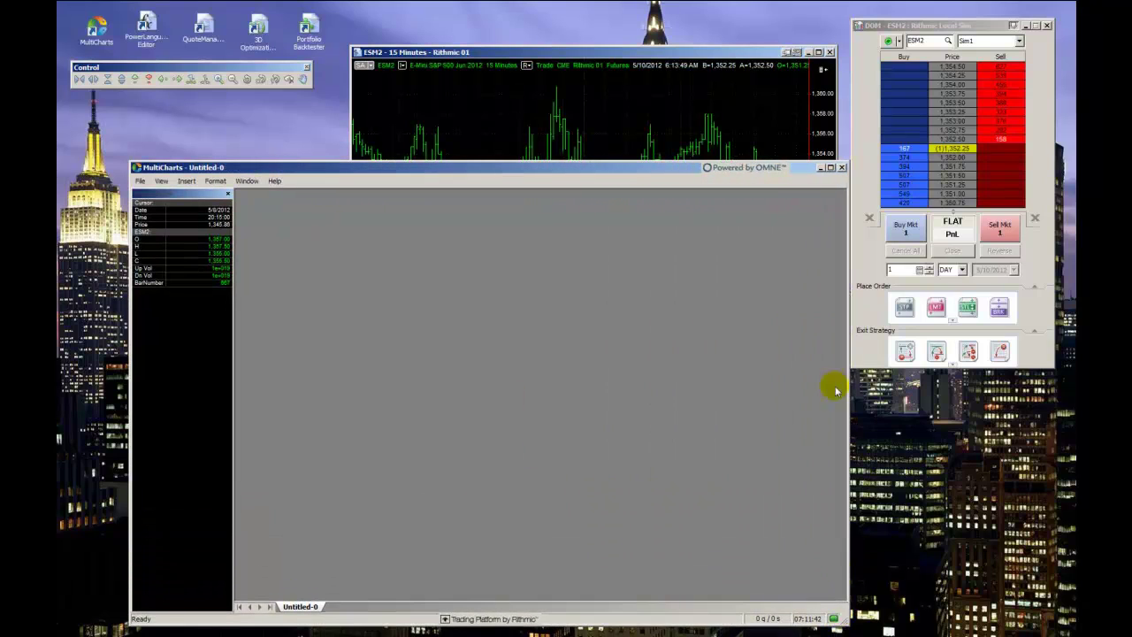
click(798, 53)
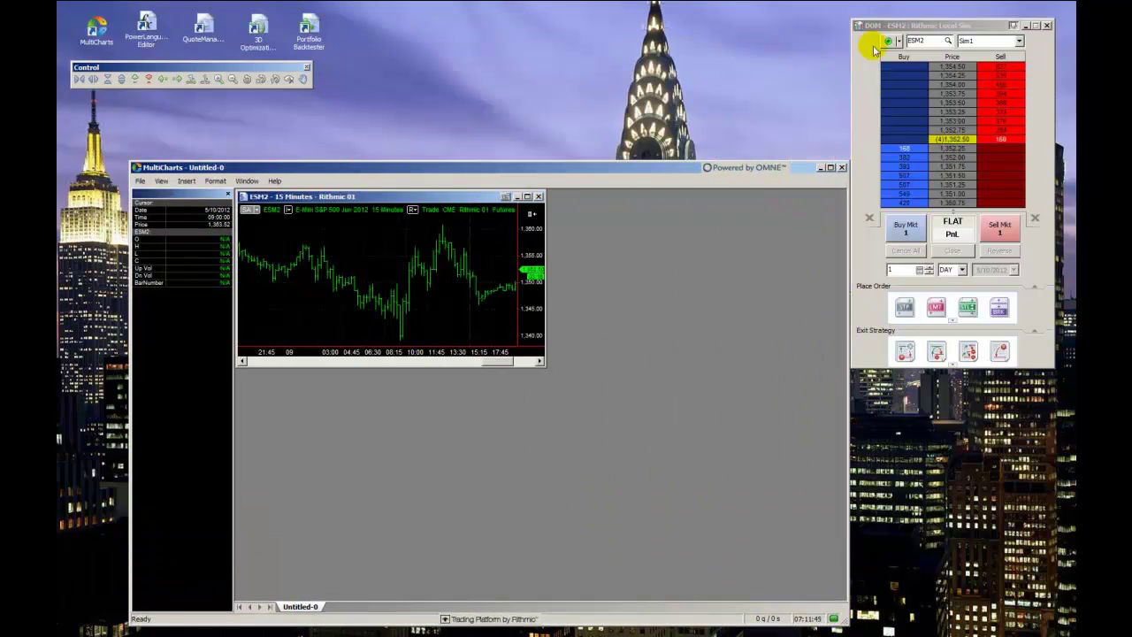
click(1016, 26)
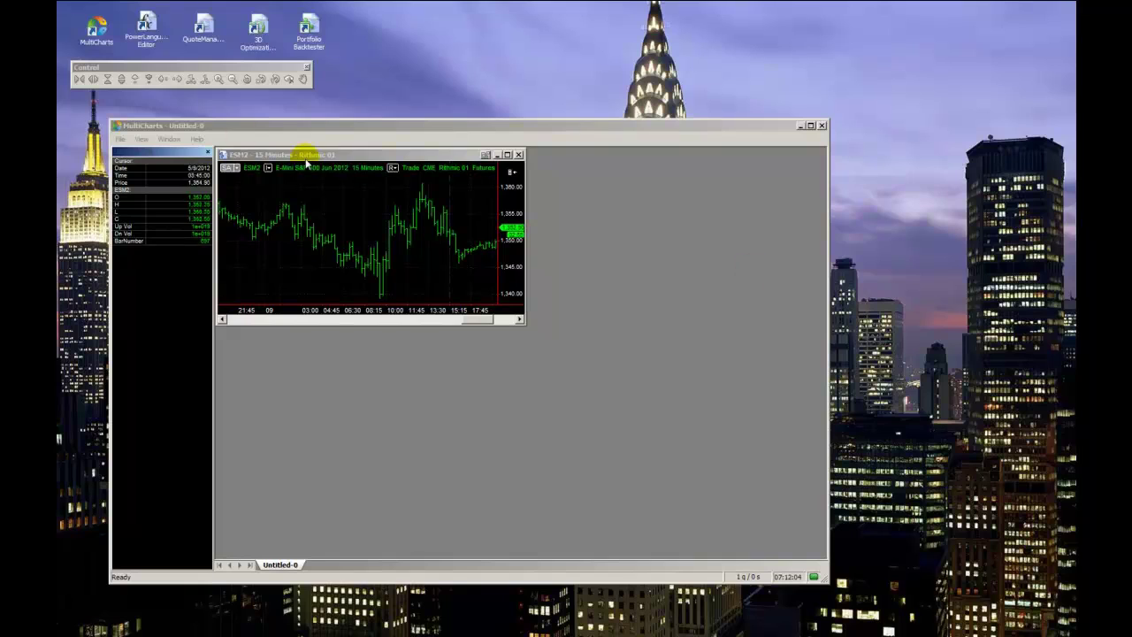
Create a second chart window loaded with ESM2.
click(120, 139)
mouse_move(135, 154)
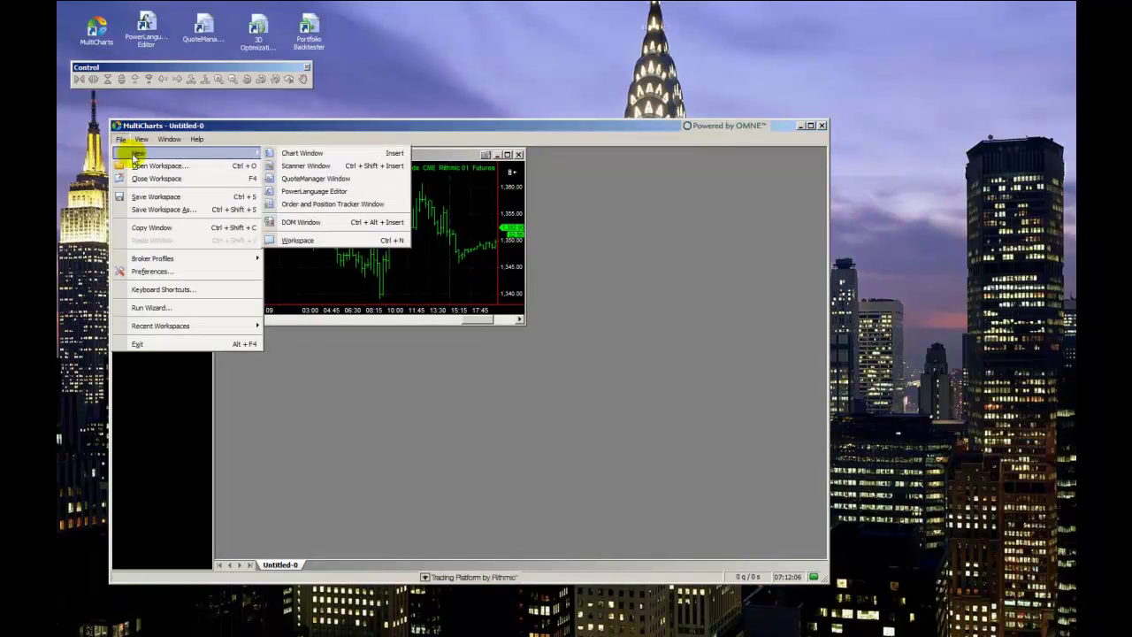
click(321, 154)
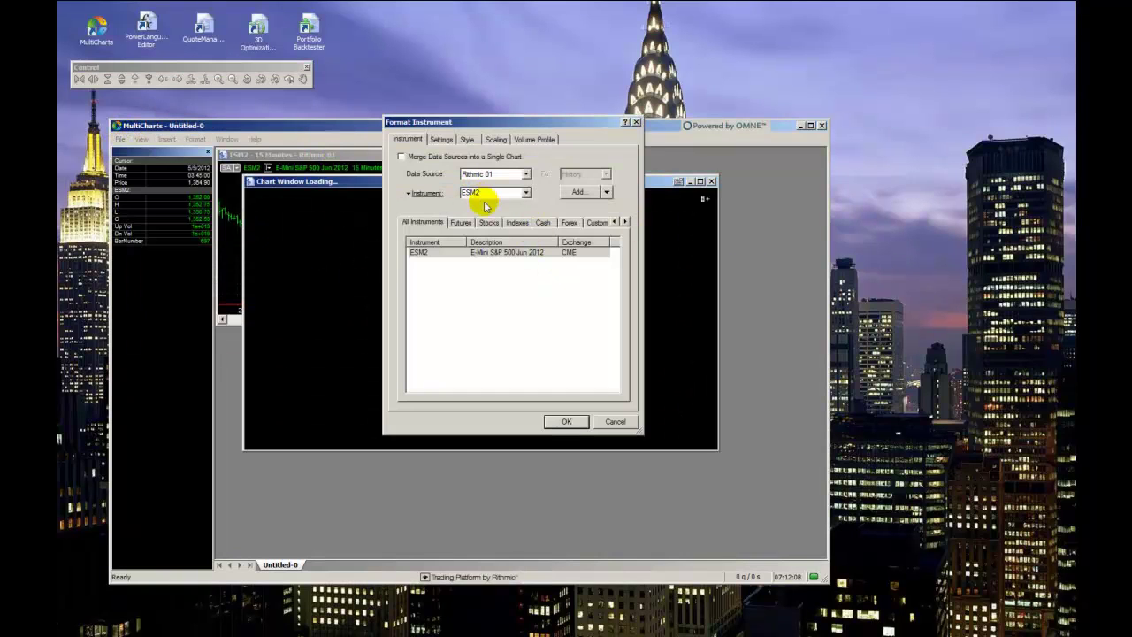
double_click(491, 254)
click(220, 159)
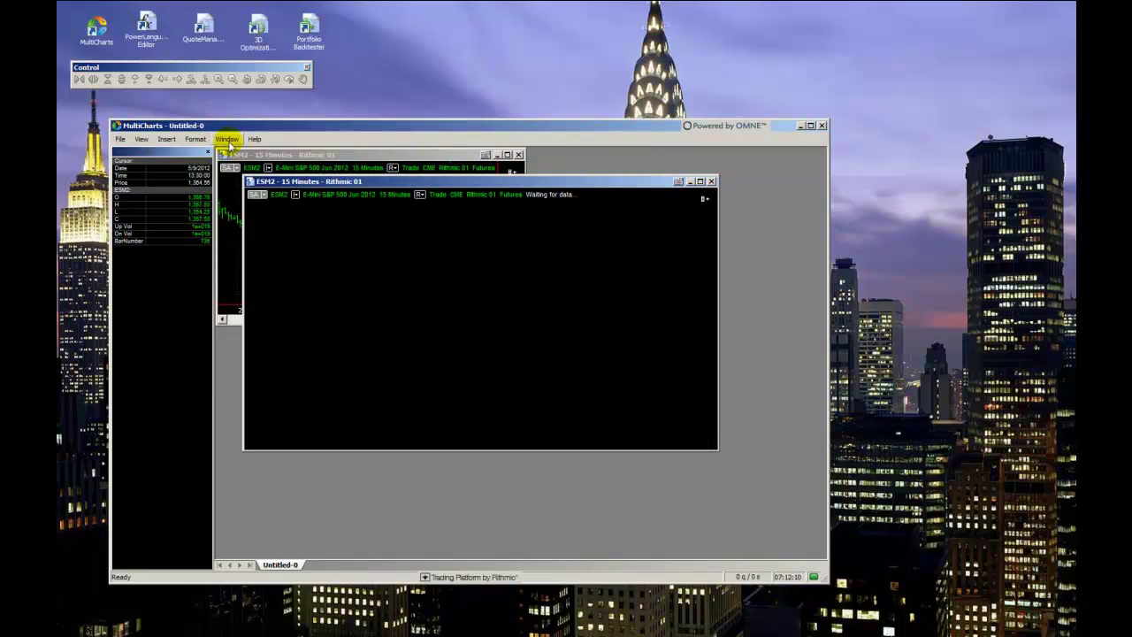
Tile the two chart windows, maximize MultiCharts and shrink the top chart.
click(228, 142)
click(244, 155)
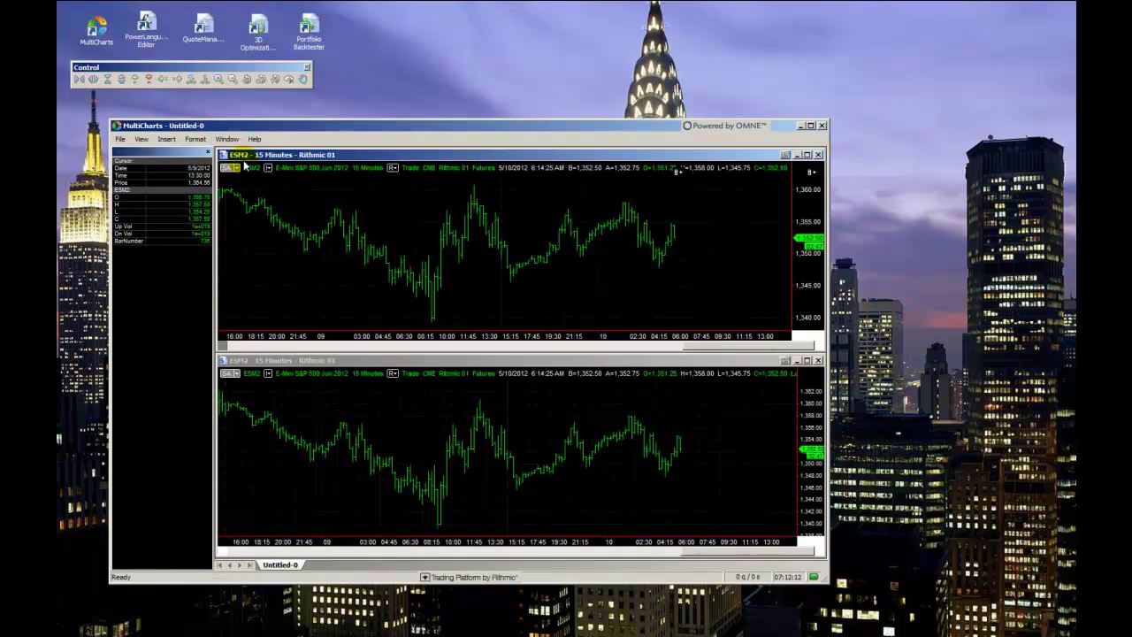
double_click(348, 126)
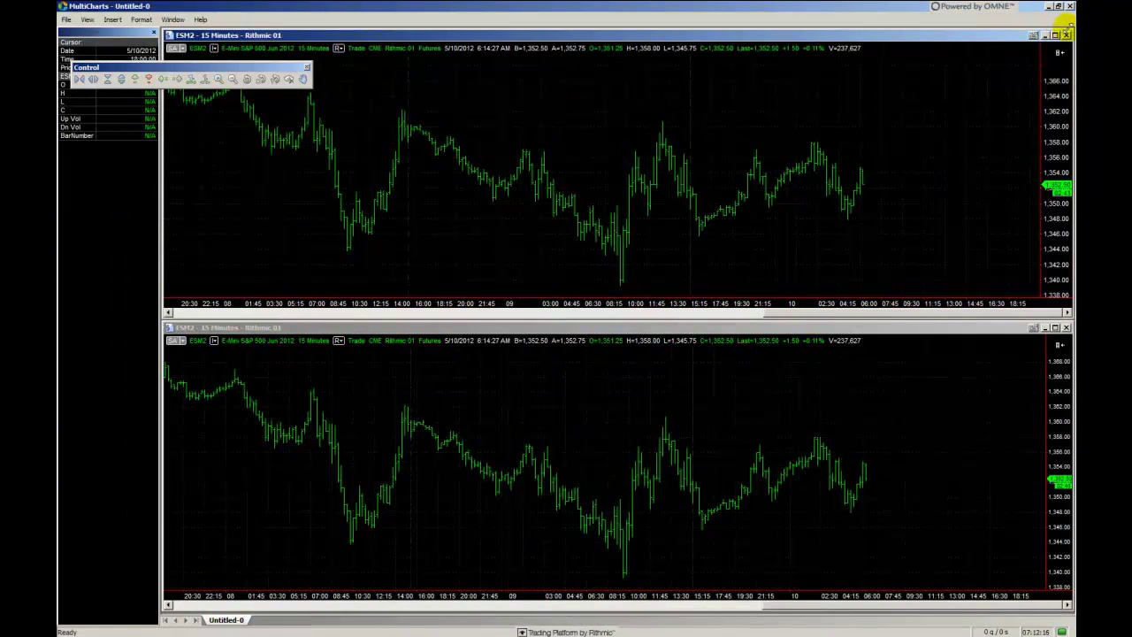
drag(1071, 28, 559, 99)
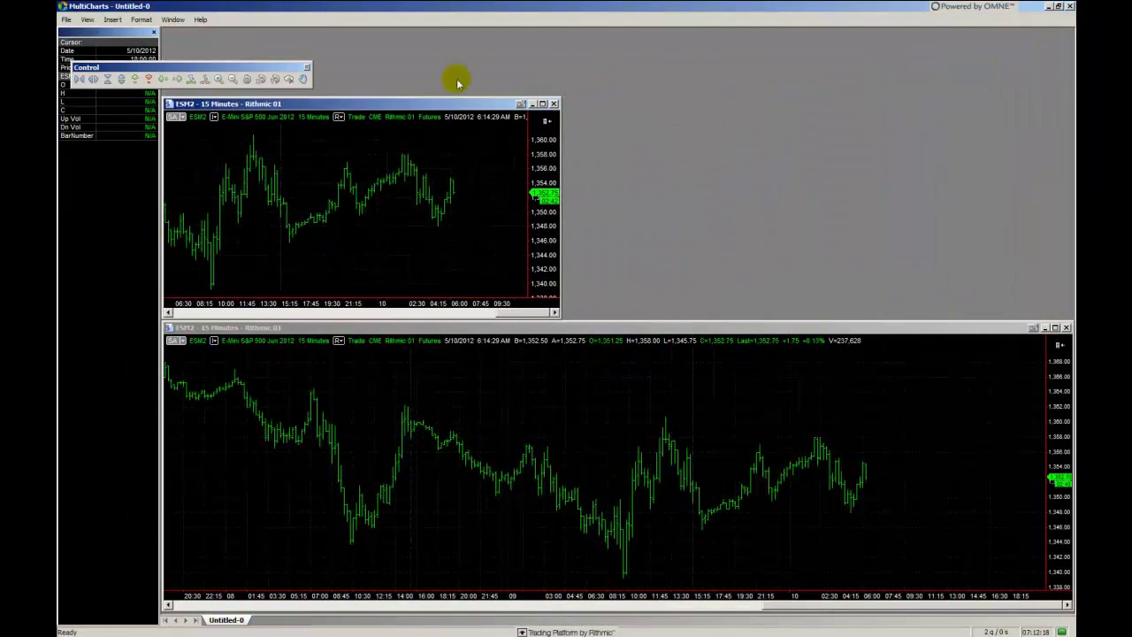
Re-tile the two ESM2 charts so they stack one above the other at full width.
click(171, 21)
click(190, 30)
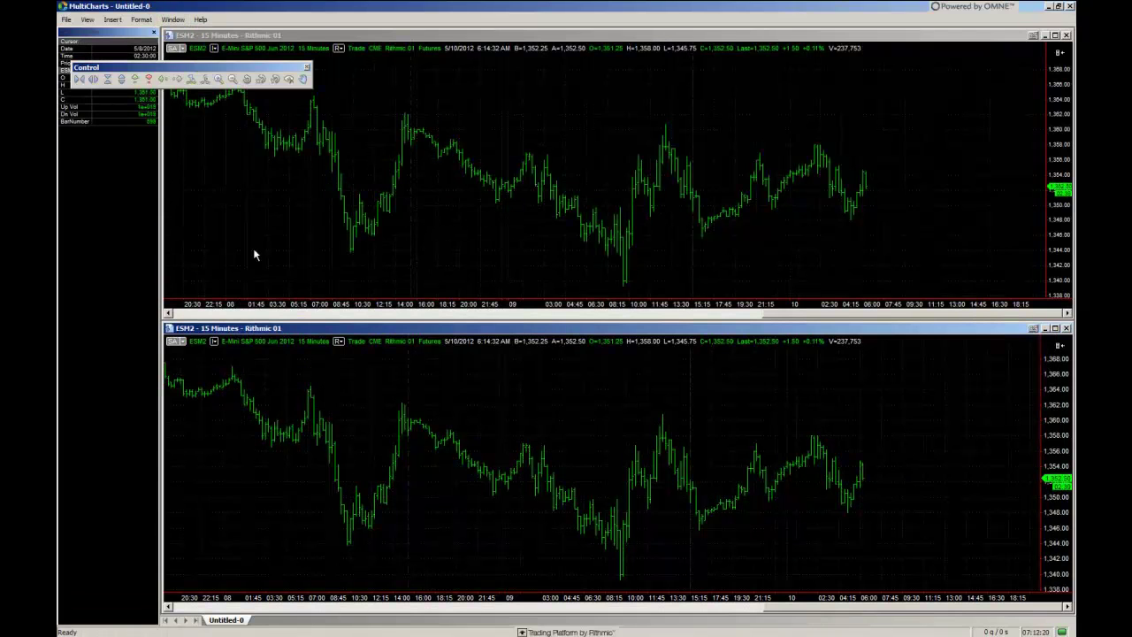
click(173, 20)
click(189, 42)
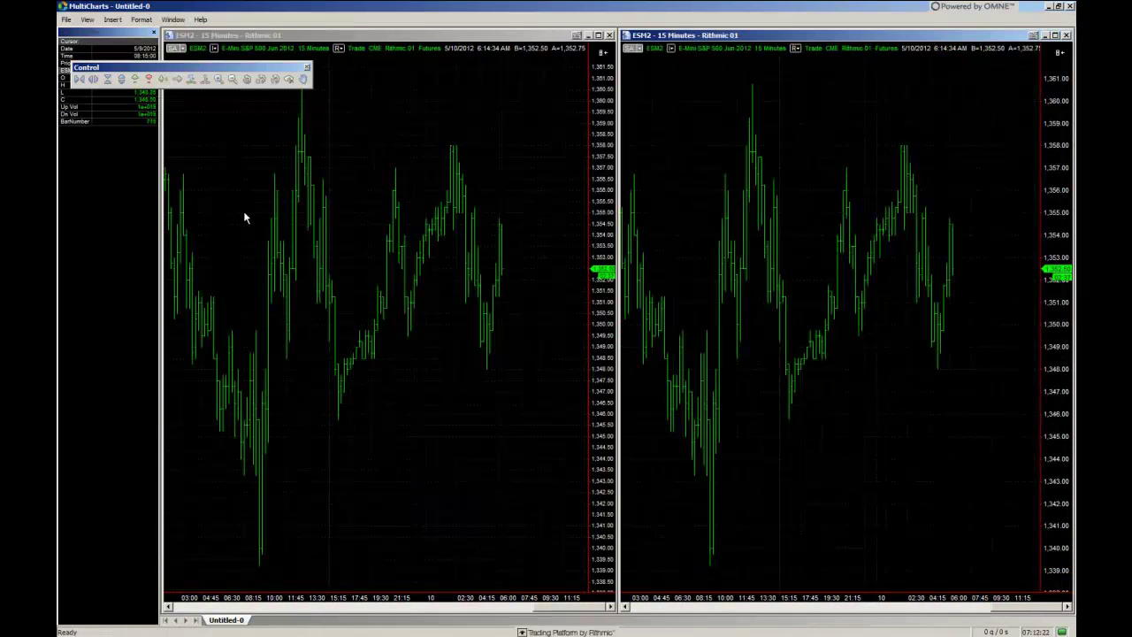
click(174, 19)
click(190, 31)
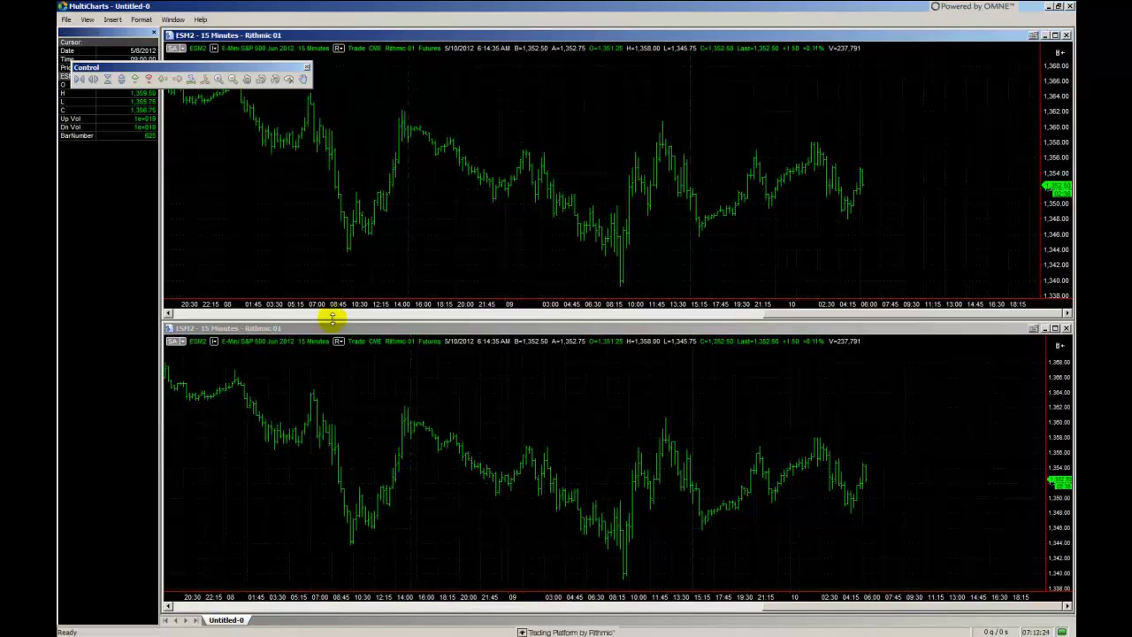
Open a new ESM2 DOM window and give it a larger font size.
click(65, 18)
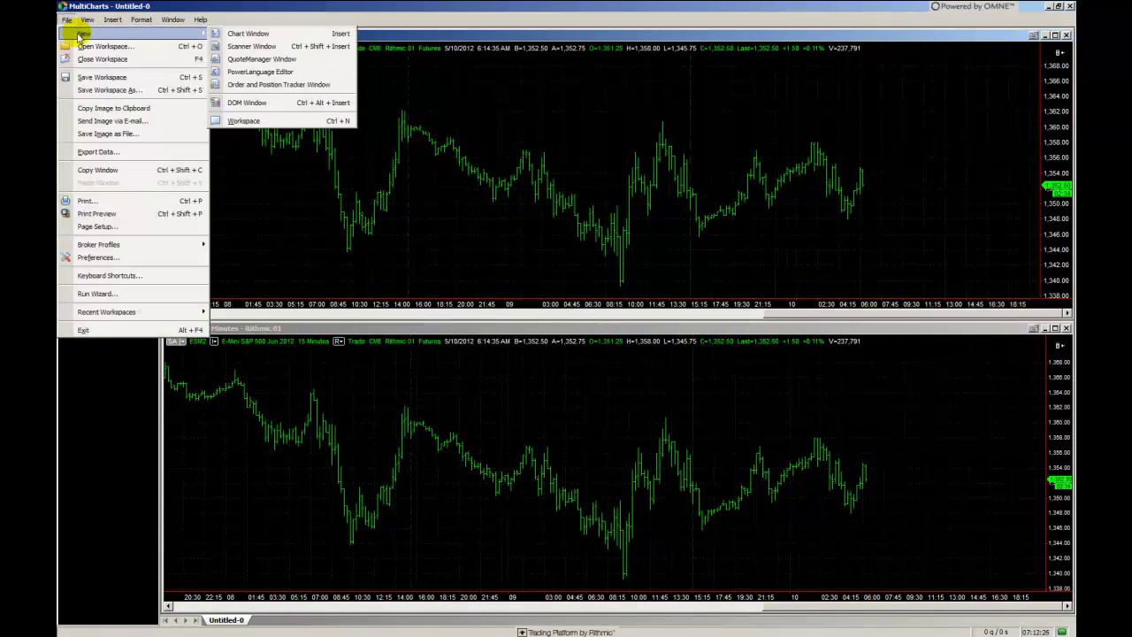
click(412, 145)
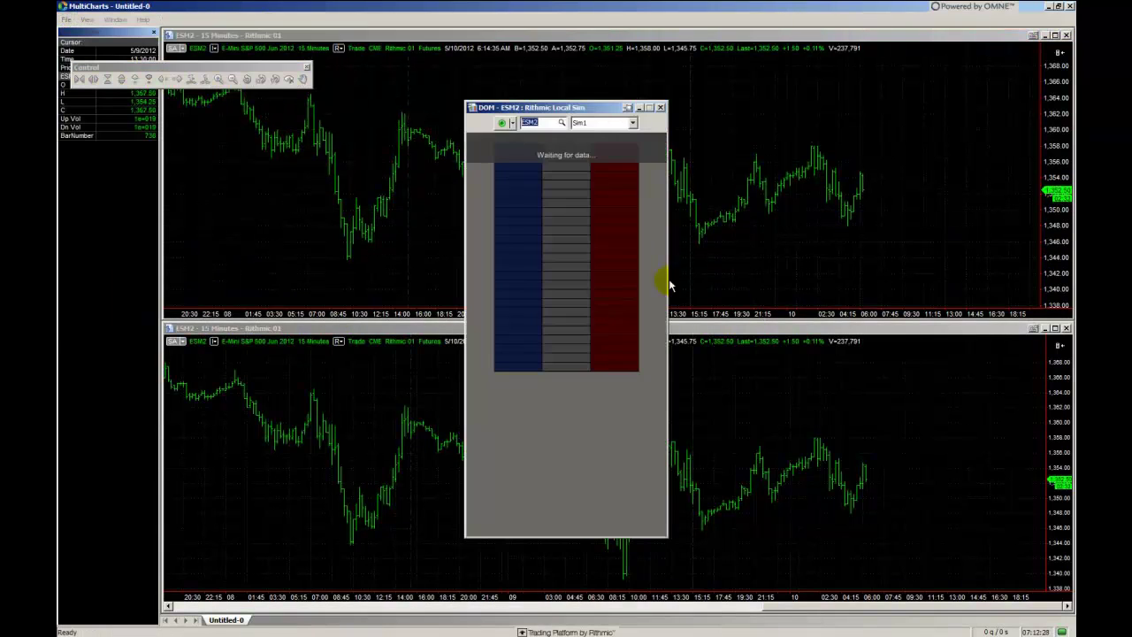
right_click(656, 277)
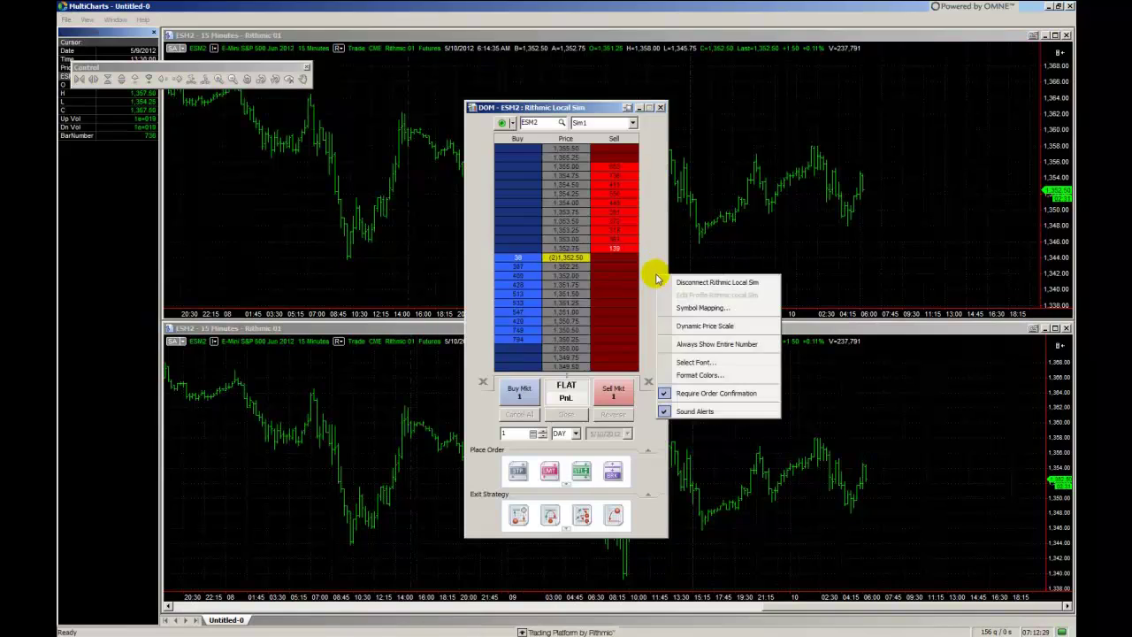
click(698, 363)
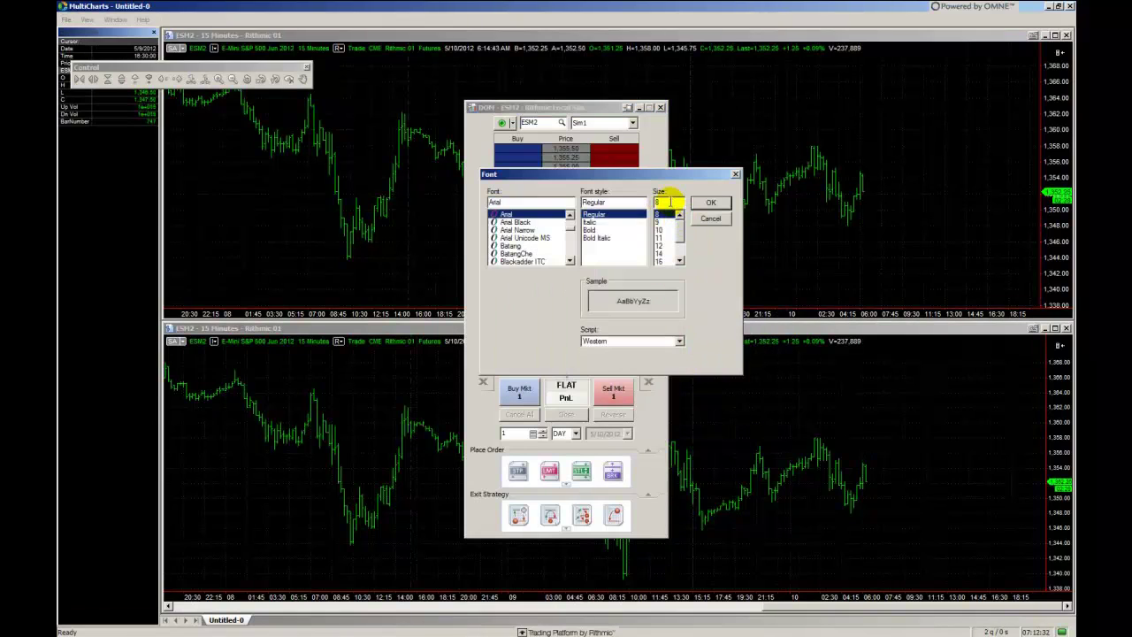
click(667, 230)
click(667, 237)
click(710, 202)
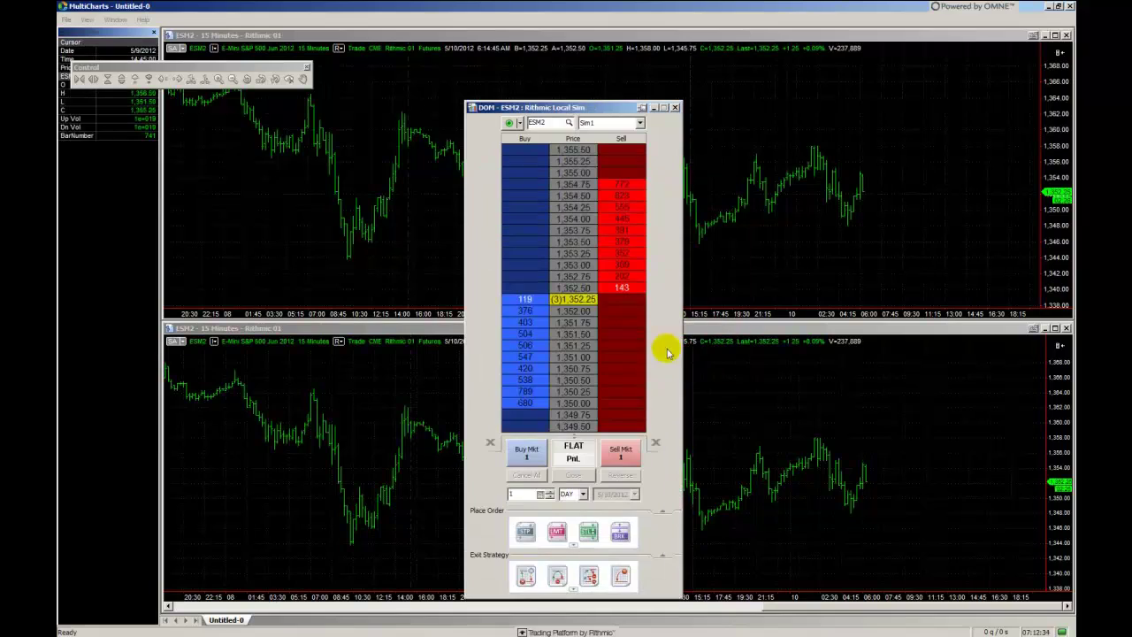
Collapse the DOM's Place Order and Exit Strategy sections and shorten its price ladder.
click(662, 513)
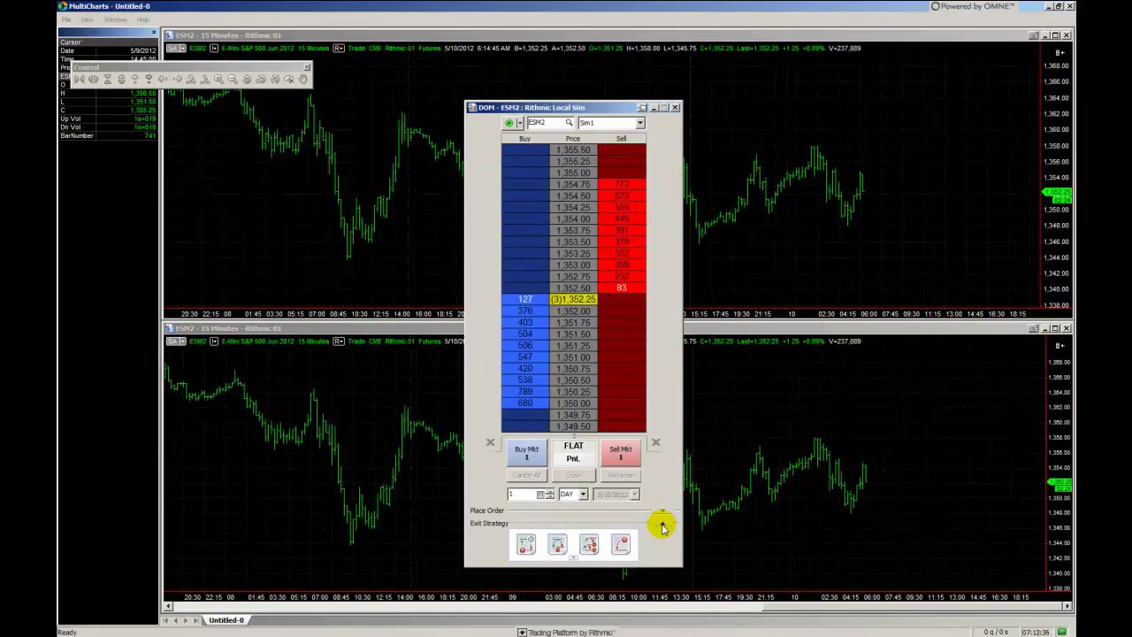
click(663, 522)
drag(676, 107, 829, 218)
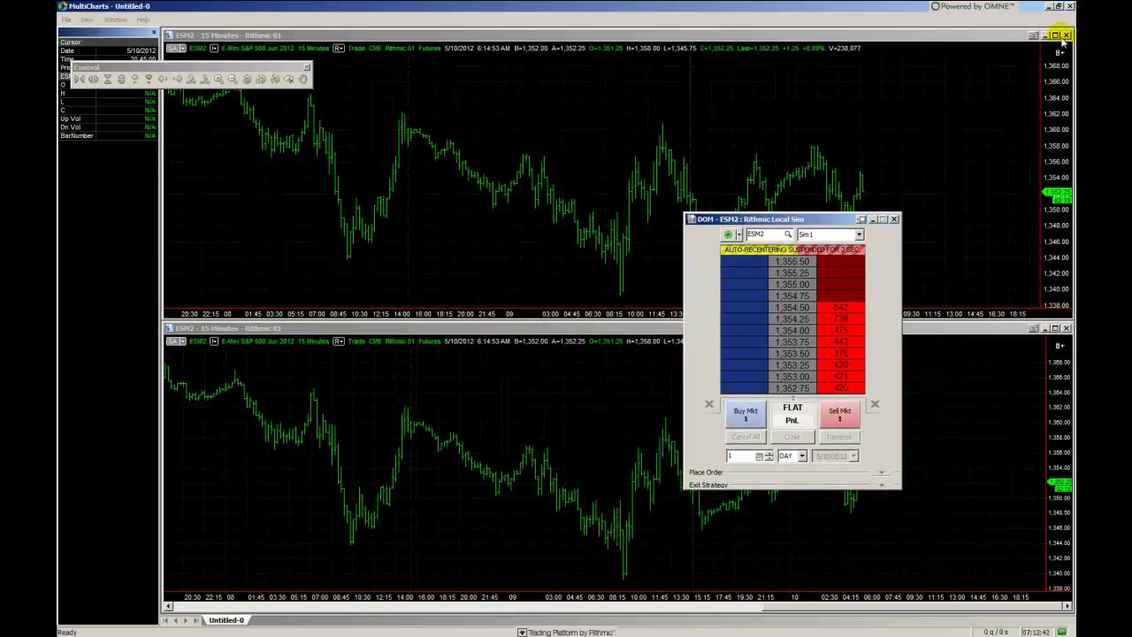
Restore the main window to float on the desktop and open a Real-Time Market Scanner.
click(1059, 7)
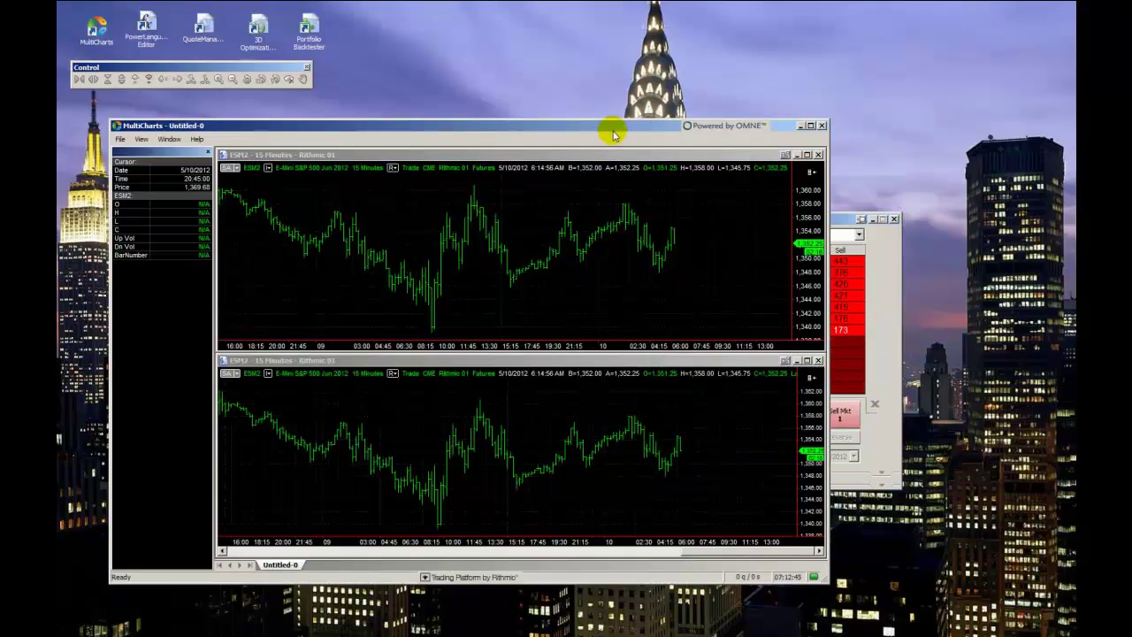
drag(610, 129, 589, 76)
drag(362, 76, 371, 112)
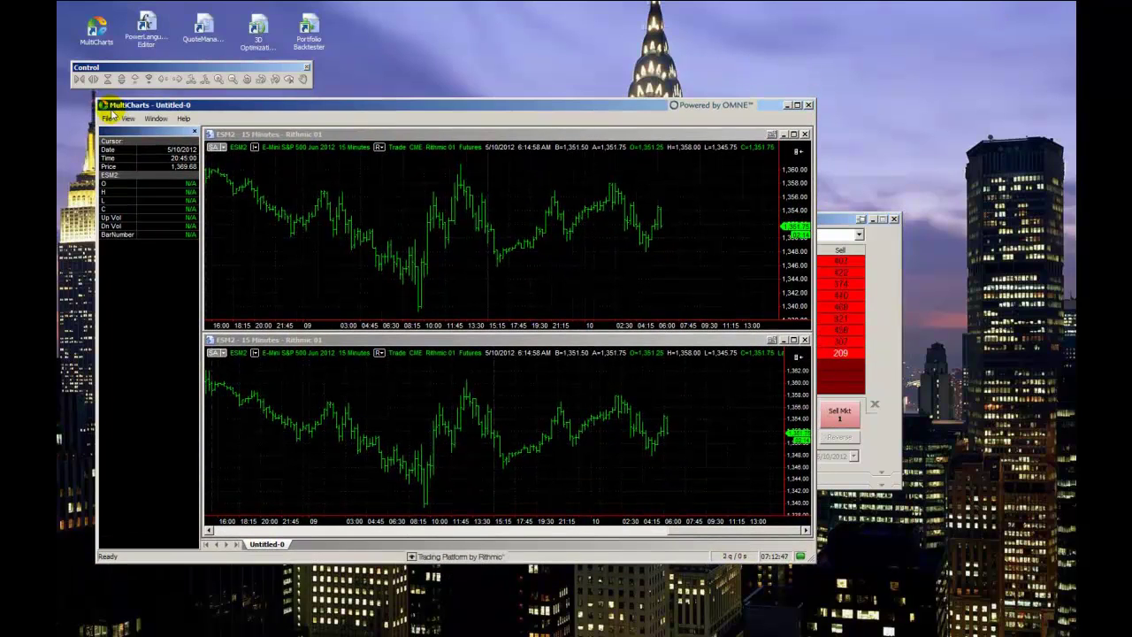
click(106, 117)
mouse_move(124, 132)
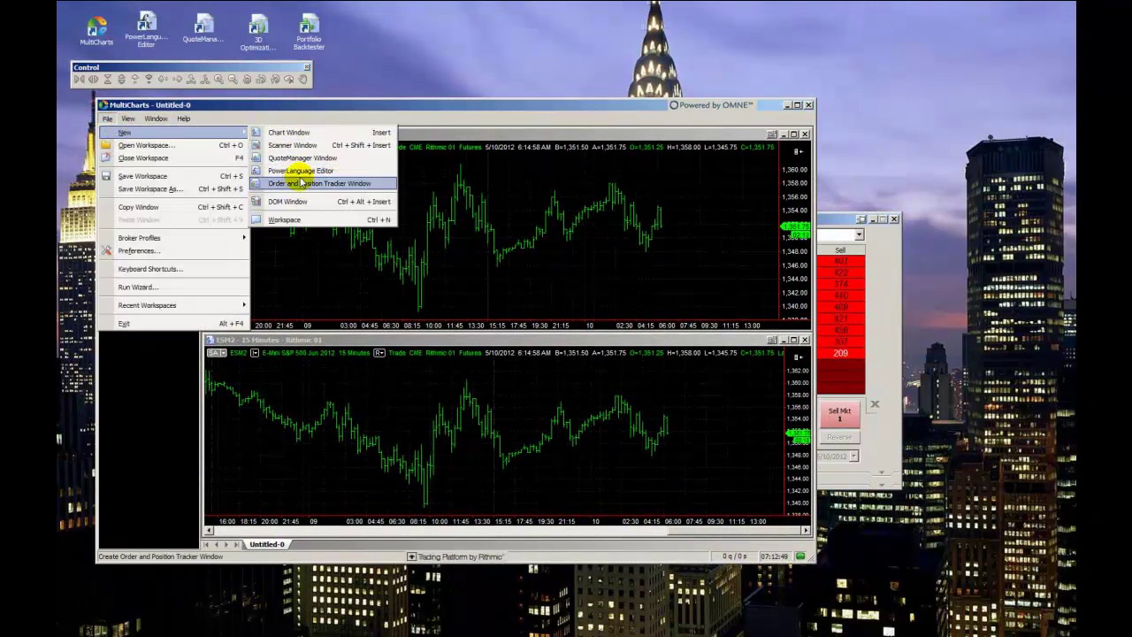
click(292, 145)
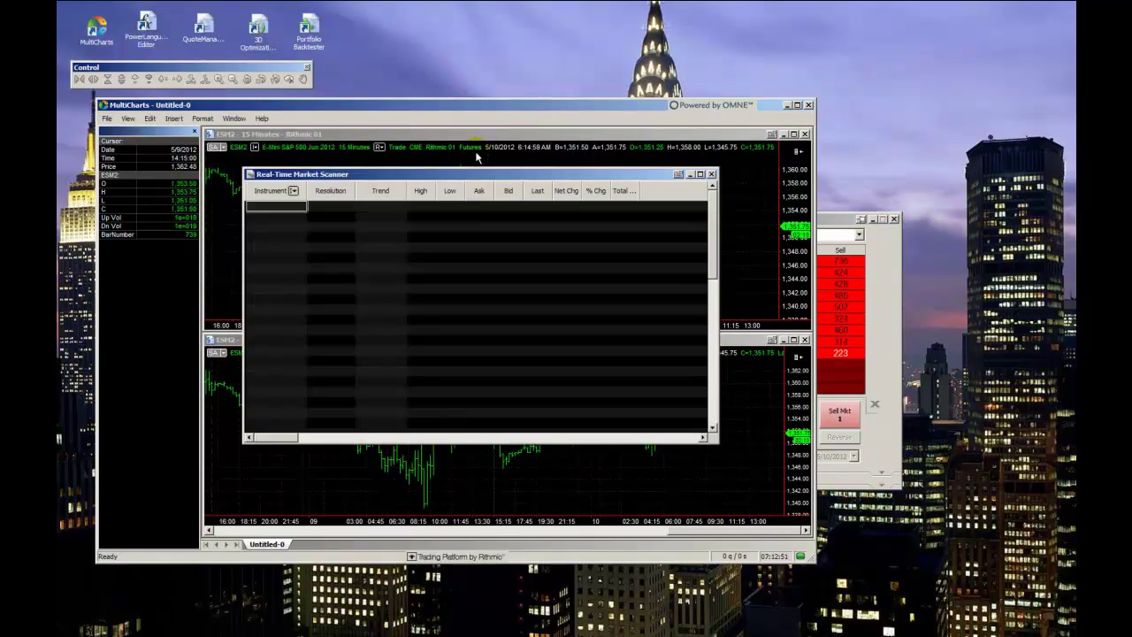
Remove the scanner's High, Low and Last columns and move Ask to just before Total.
right_click(381, 193)
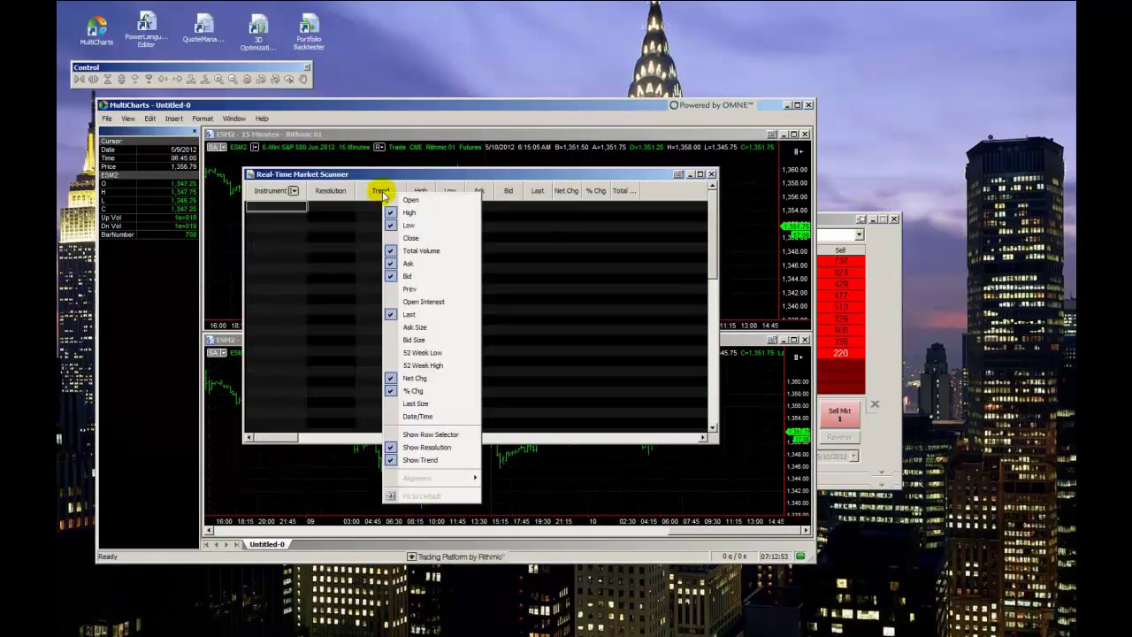
click(413, 212)
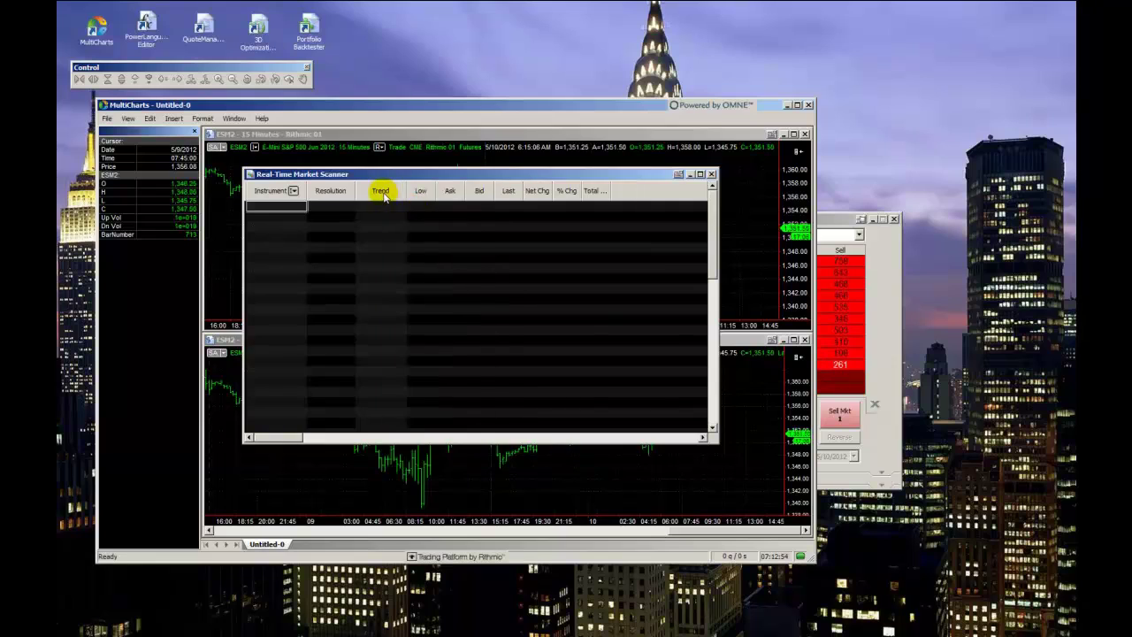
right_click(381, 194)
click(420, 227)
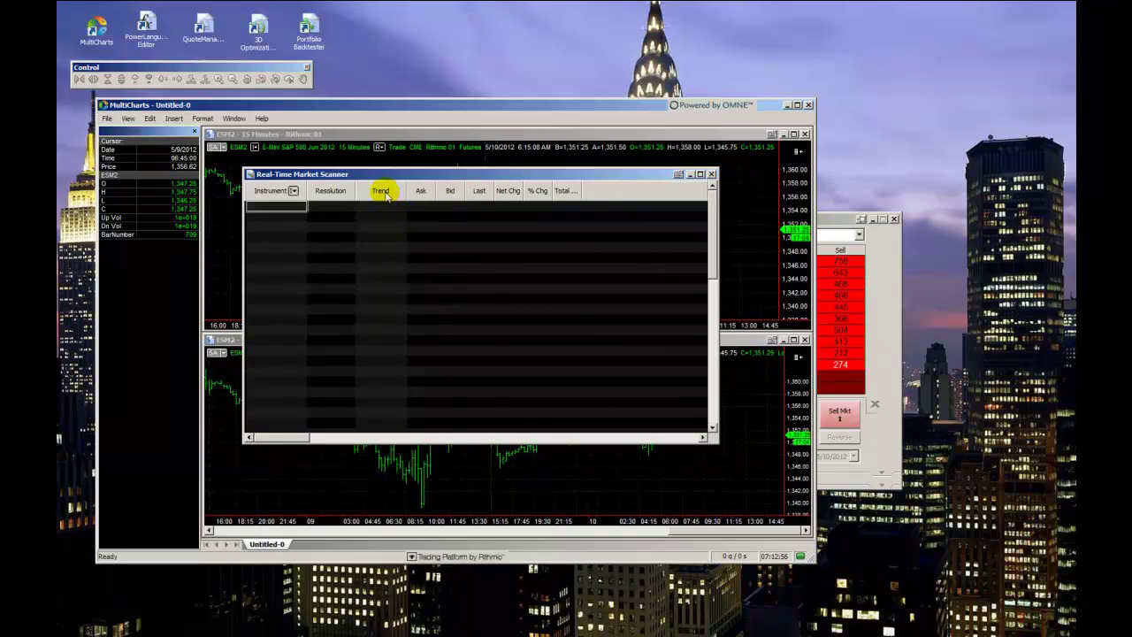
right_click(385, 197)
click(434, 314)
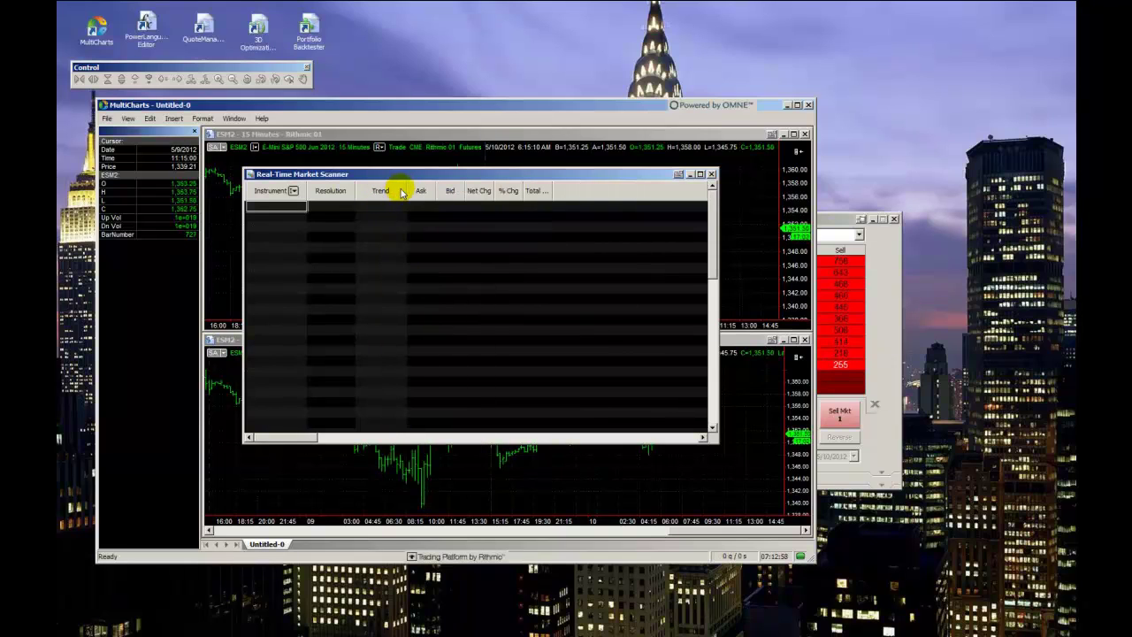
drag(401, 192, 553, 186)
Give the scanner grid the Blue Gradient theme and Medium text size, then reposition it.
right_click(388, 236)
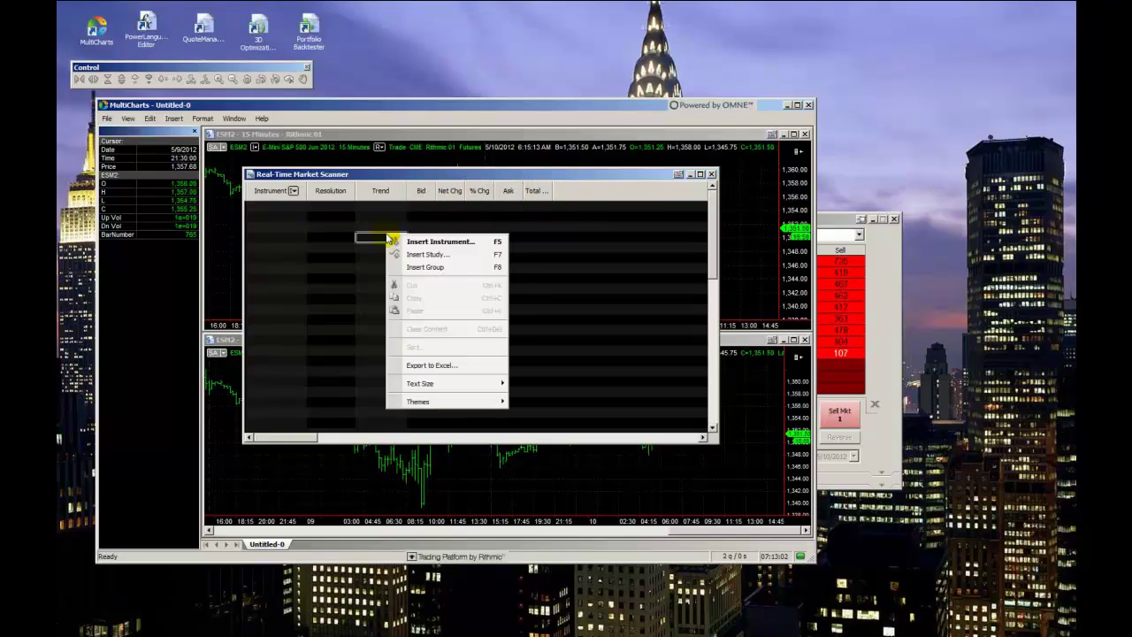
mouse_move(442, 404)
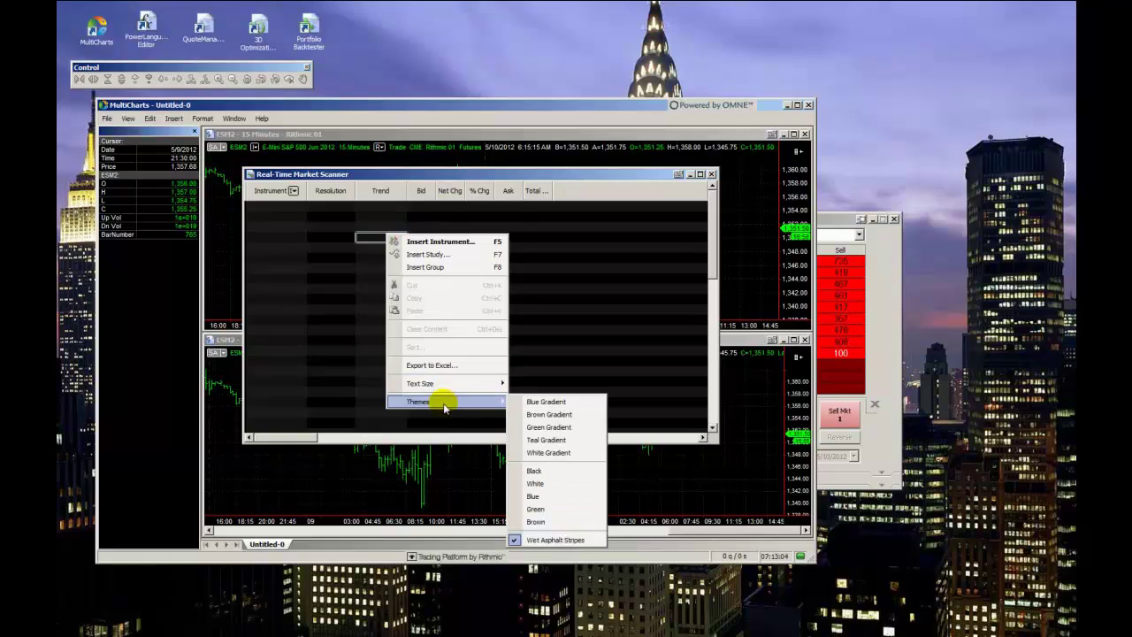
click(550, 405)
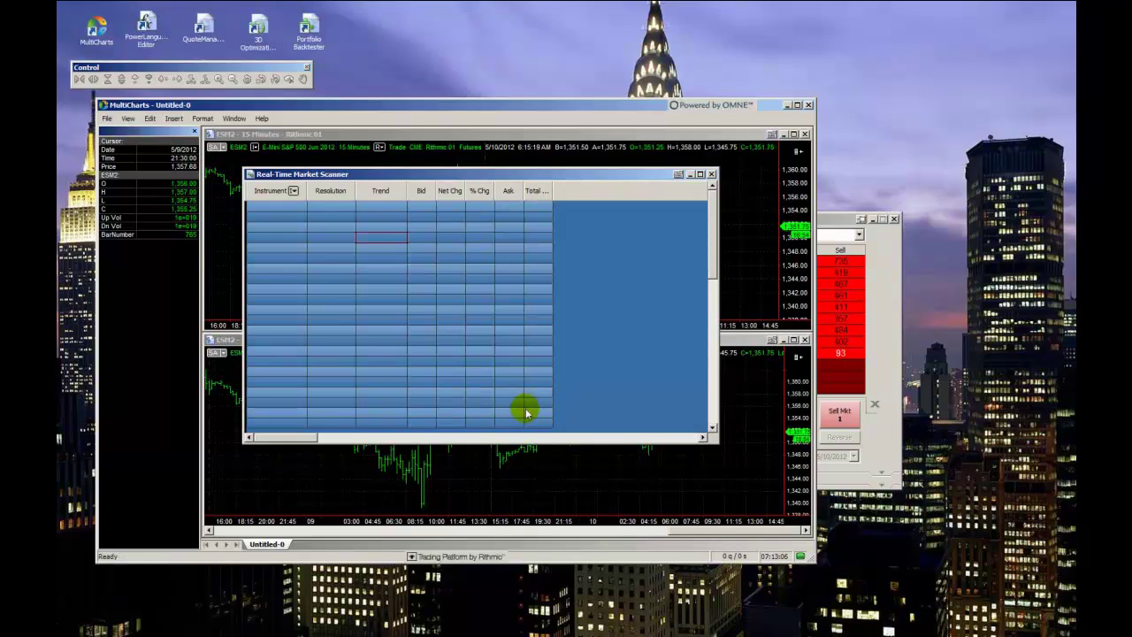
right_click(385, 287)
mouse_move(429, 432)
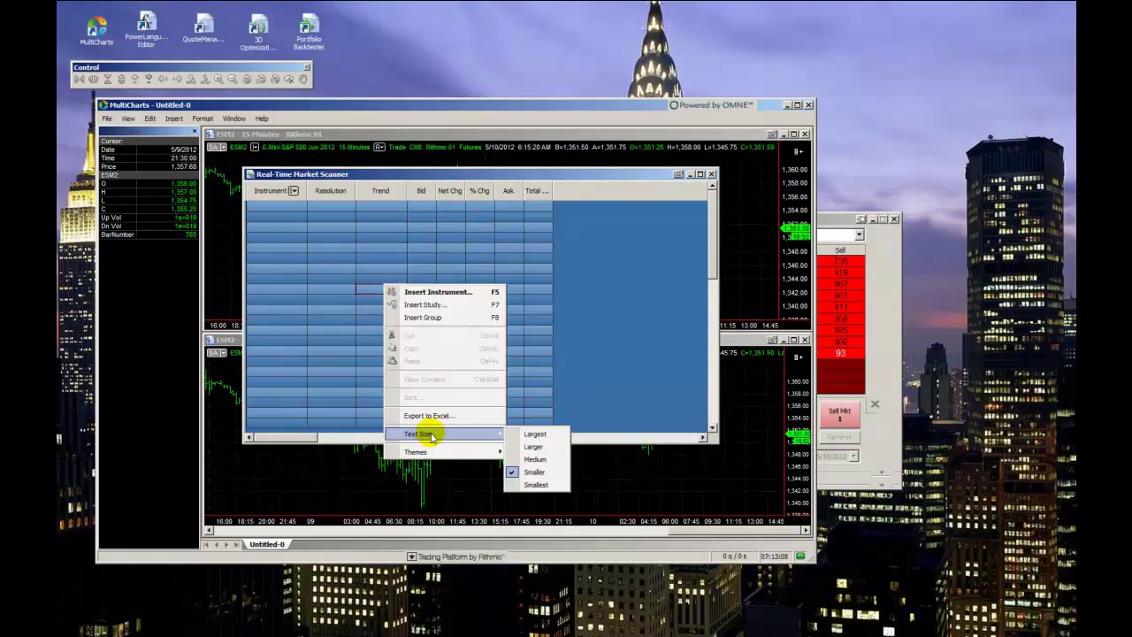
click(534, 460)
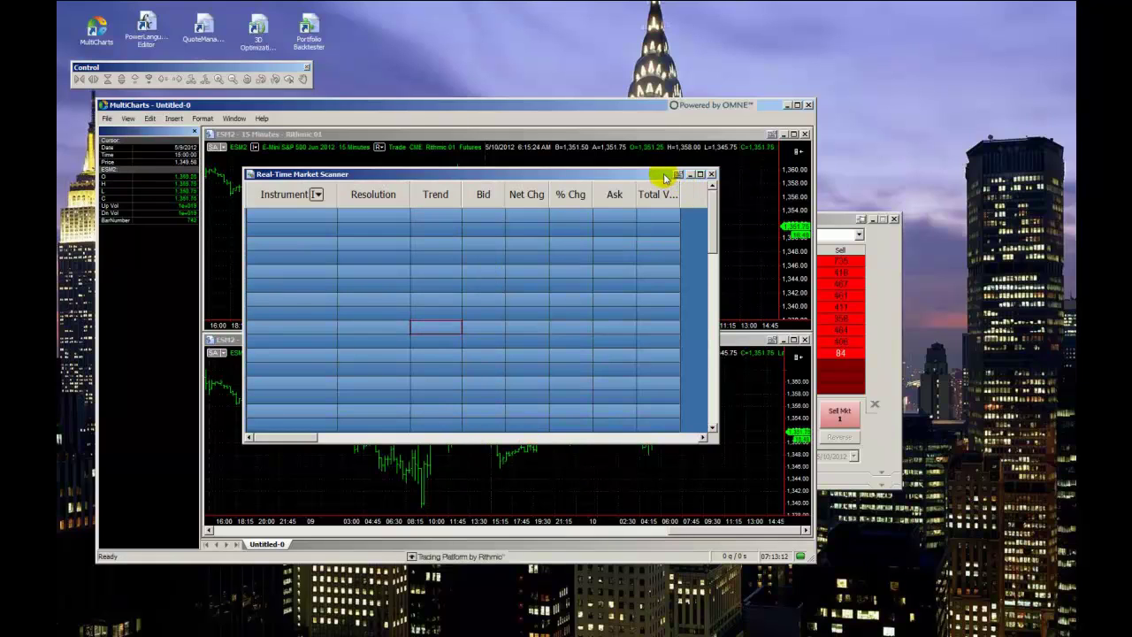
drag(663, 177, 940, 21)
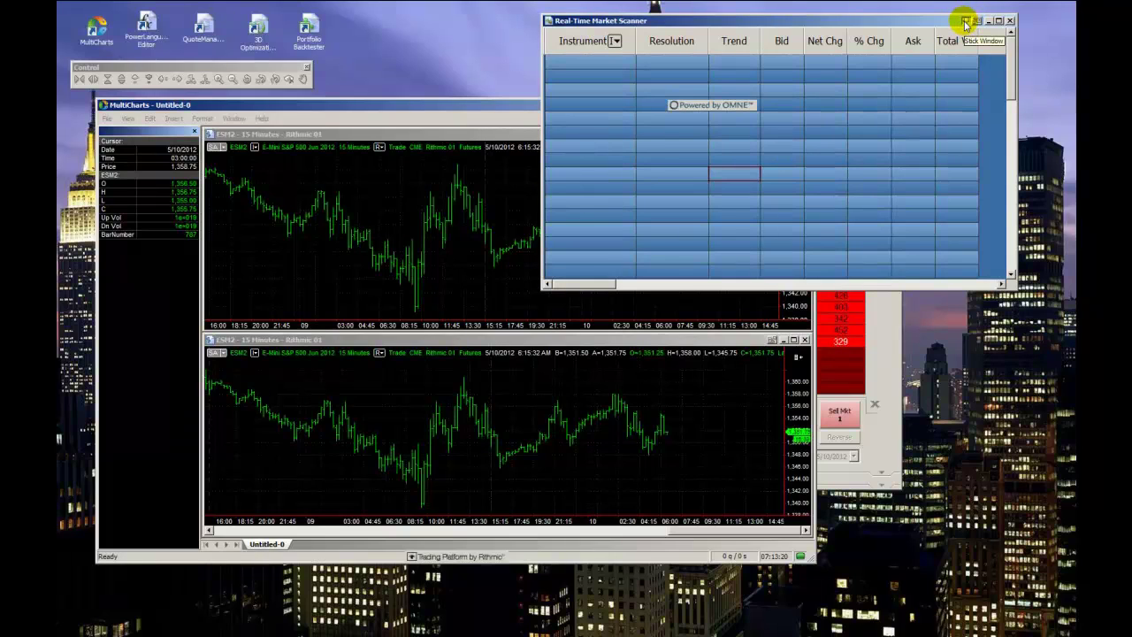
Stick the scanner out of view, maximize MultiCharts, and dock the Control toolbar in the menu row.
mouse_move(442, 106)
mouse_down()
mouse_move(522, 162)
mouse_move(445, 127)
mouse_move(444, 114)
mouse_up()
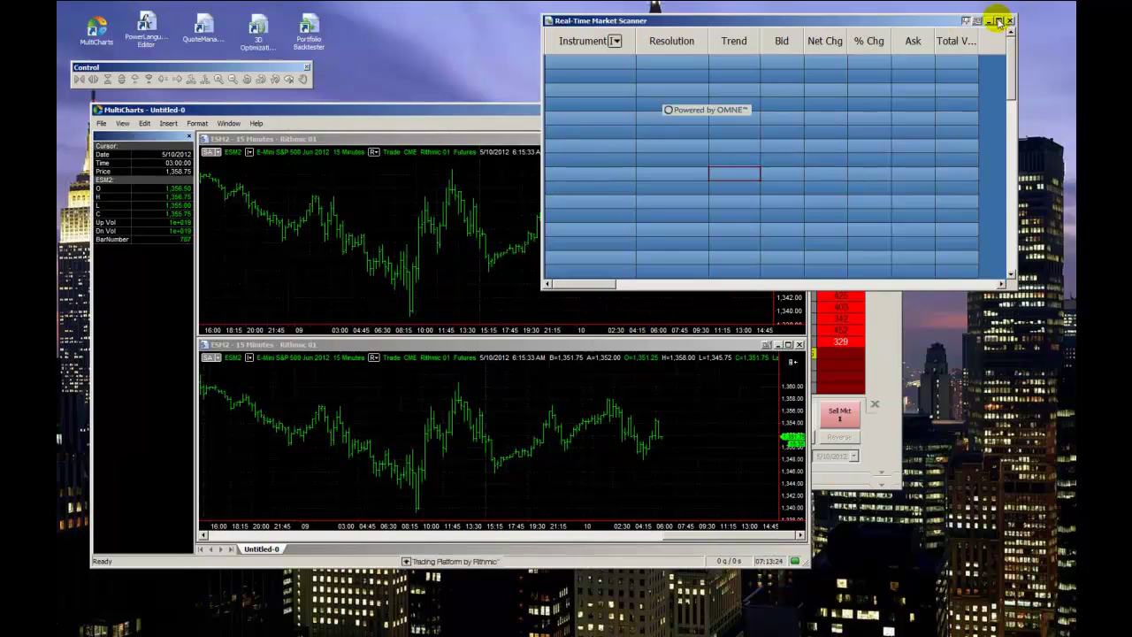
click(998, 22)
drag(645, 107, 648, 67)
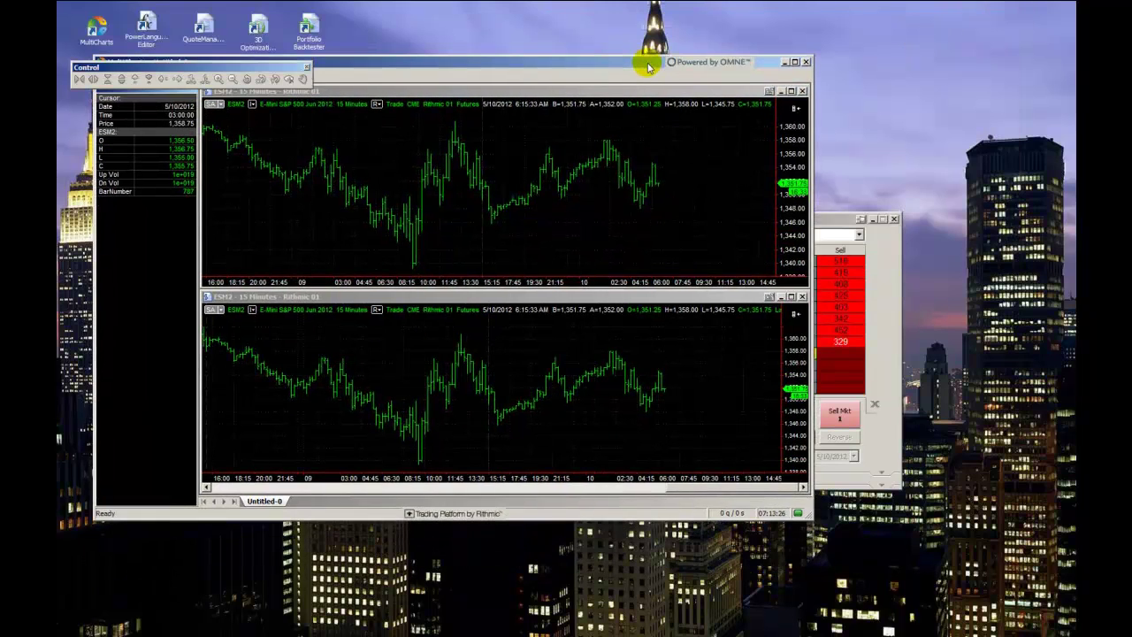
double_click(648, 67)
drag(289, 70, 329, 19)
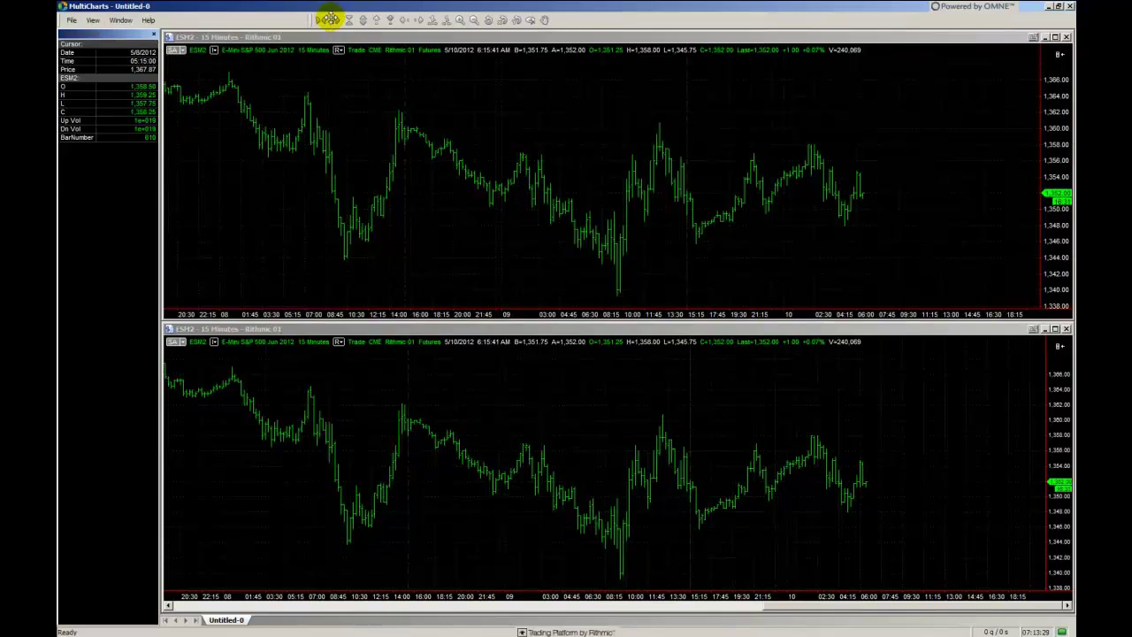
Create a new blank workspace, Workspace 2.
click(77, 23)
mouse_move(89, 34)
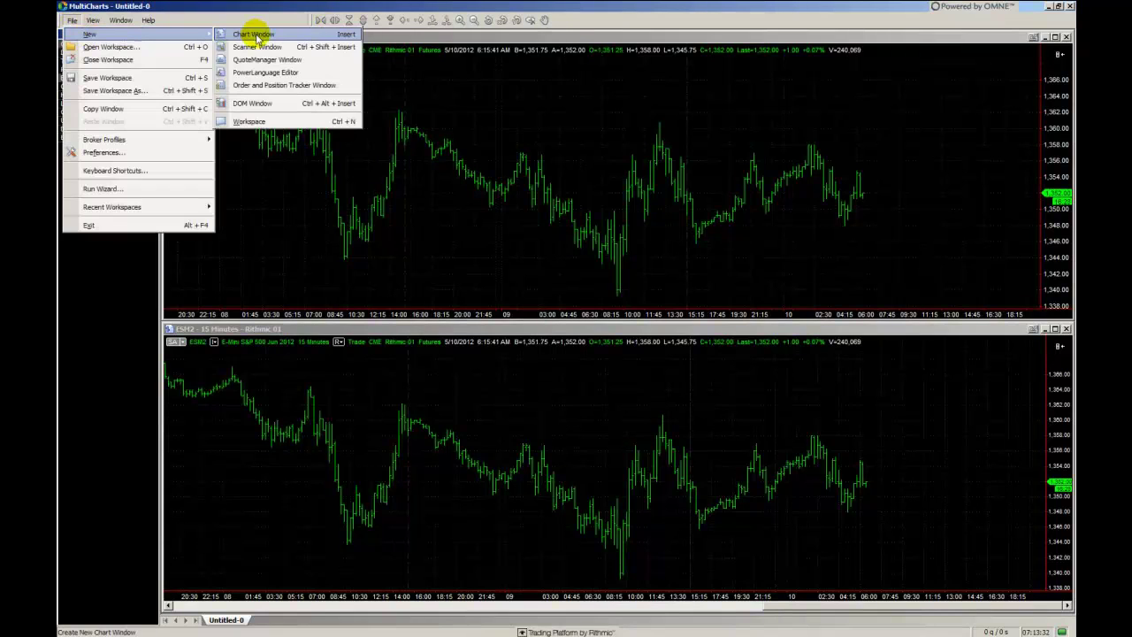
click(246, 120)
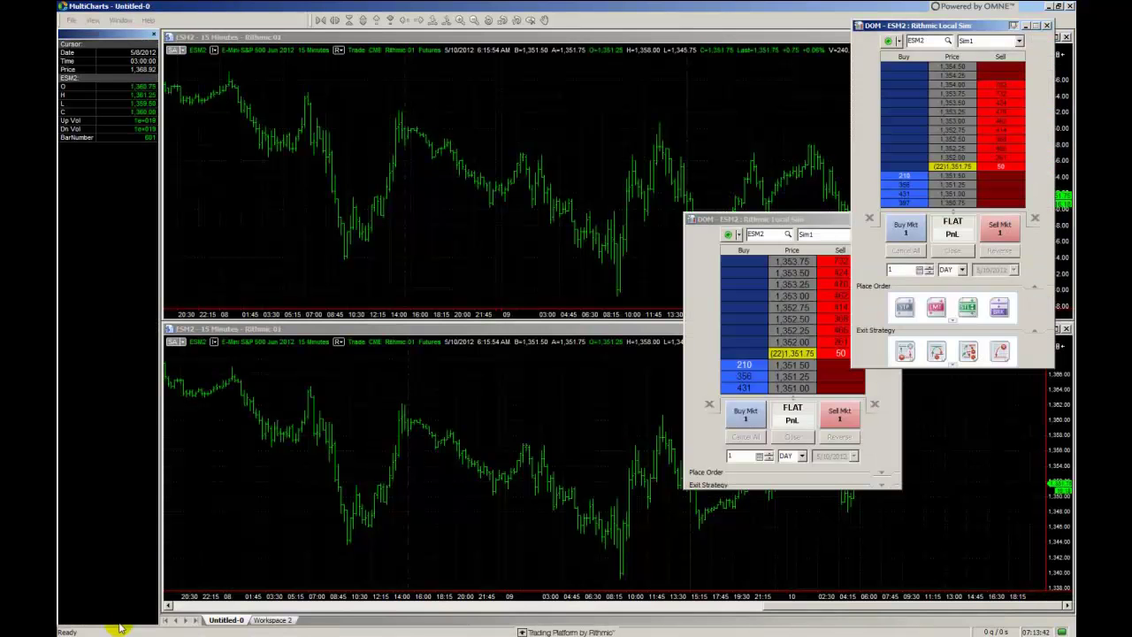
Add an ESM2 chart window to Workspace 2.
click(170, 620)
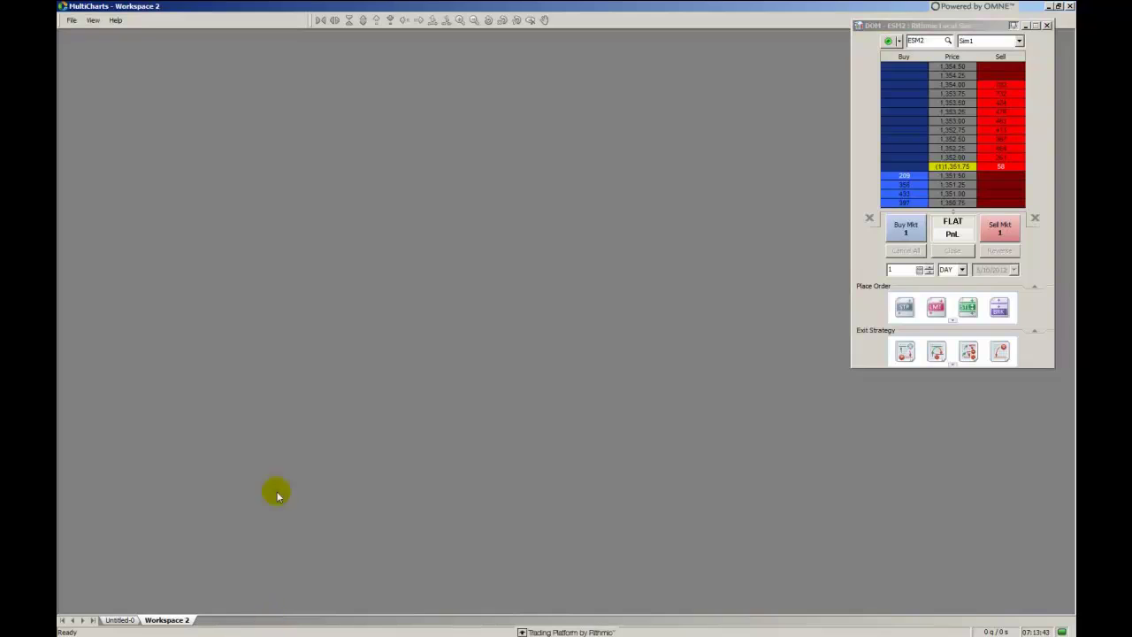
click(72, 20)
mouse_move(89, 33)
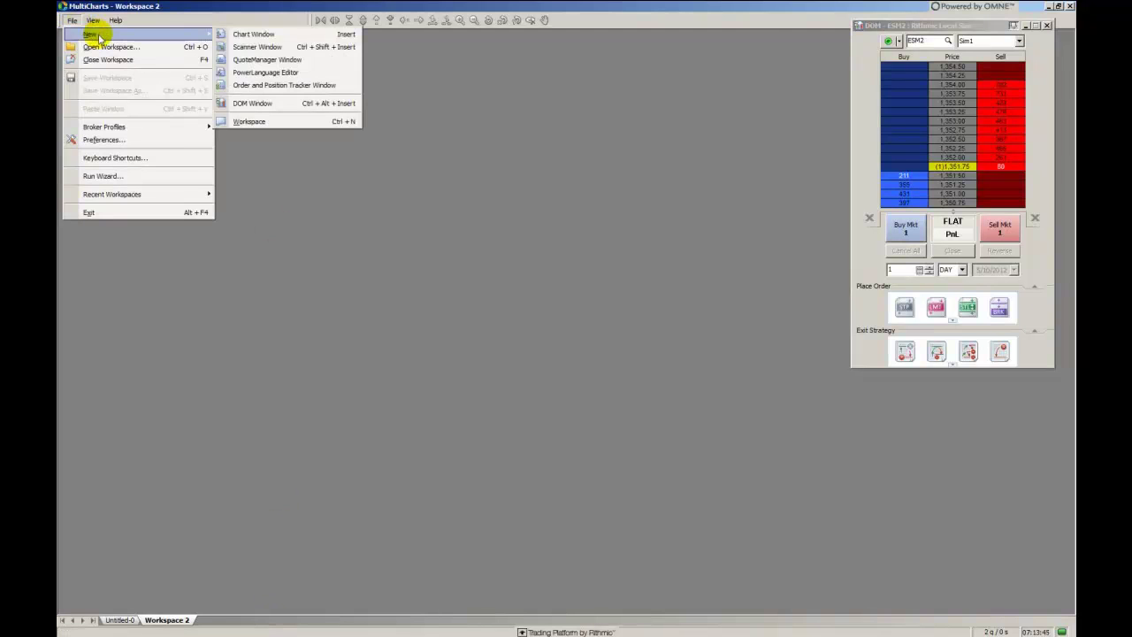
click(255, 35)
double_click(536, 252)
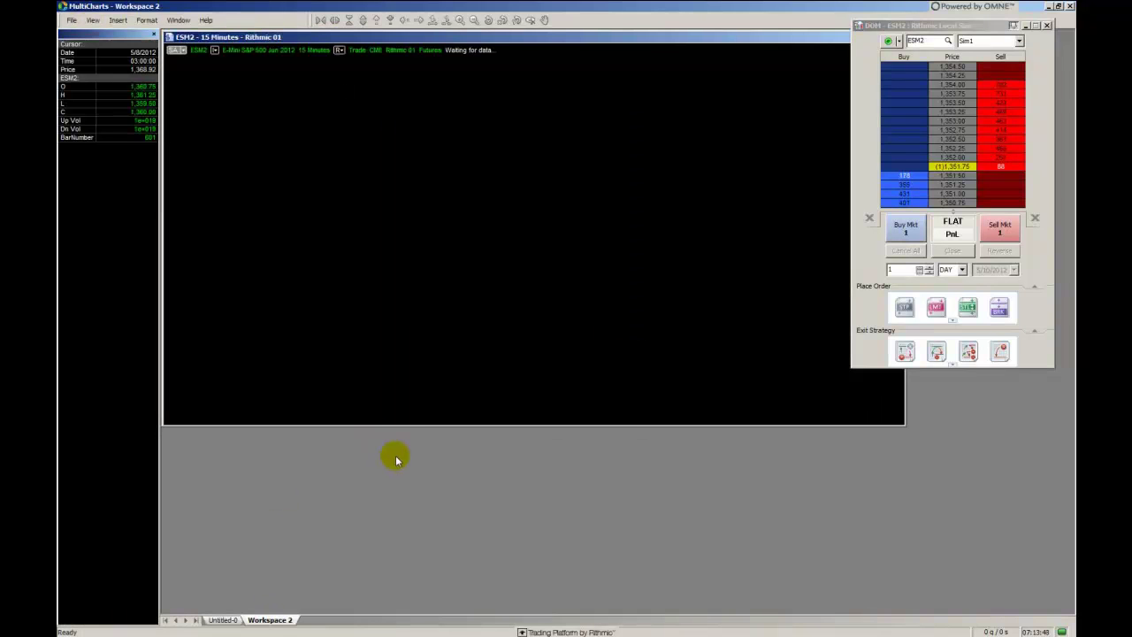
Flip between the Untitled-0 and Workspace 2 tabs, ending on Workspace 2.
click(222, 620)
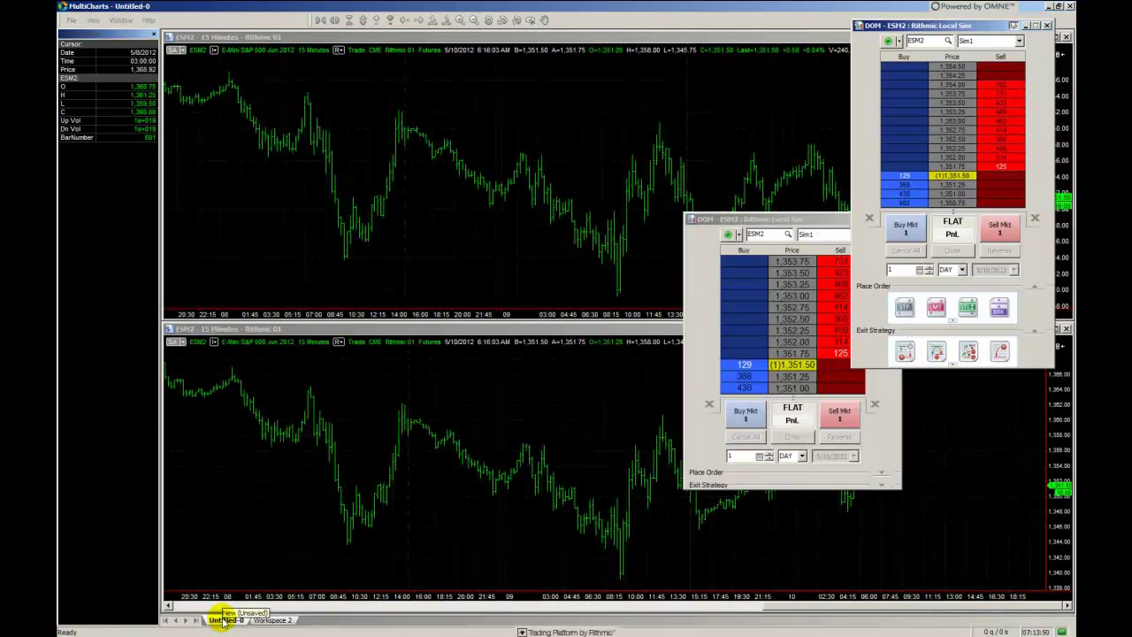
click(271, 620)
click(226, 620)
click(271, 621)
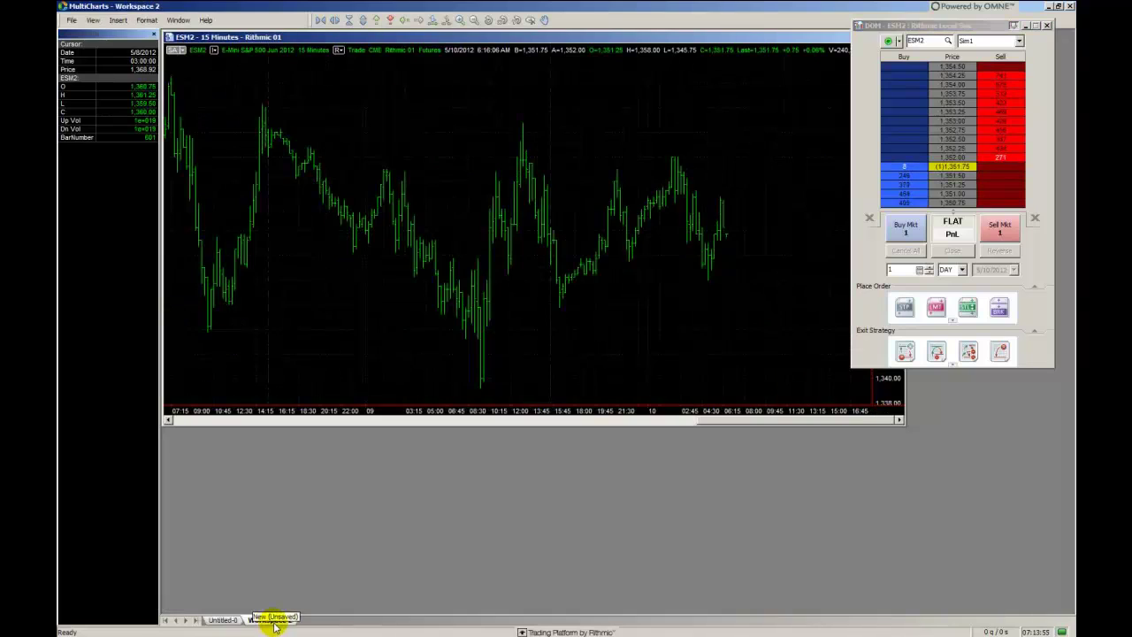
click(72, 21)
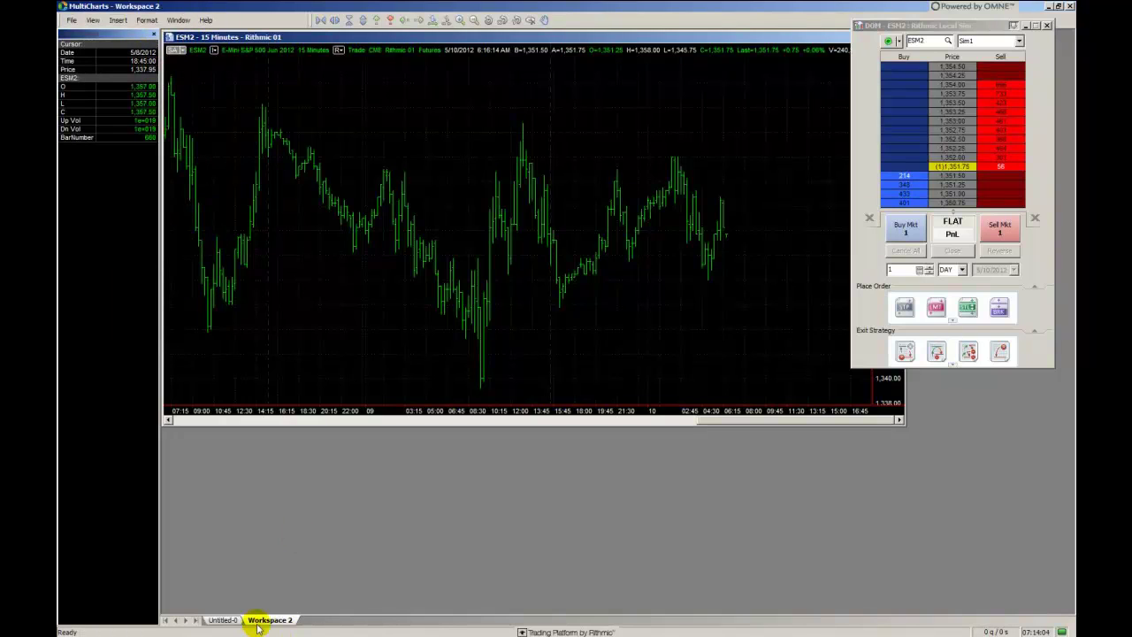
Close Workspace 2 without saving it.
right_click(271, 621)
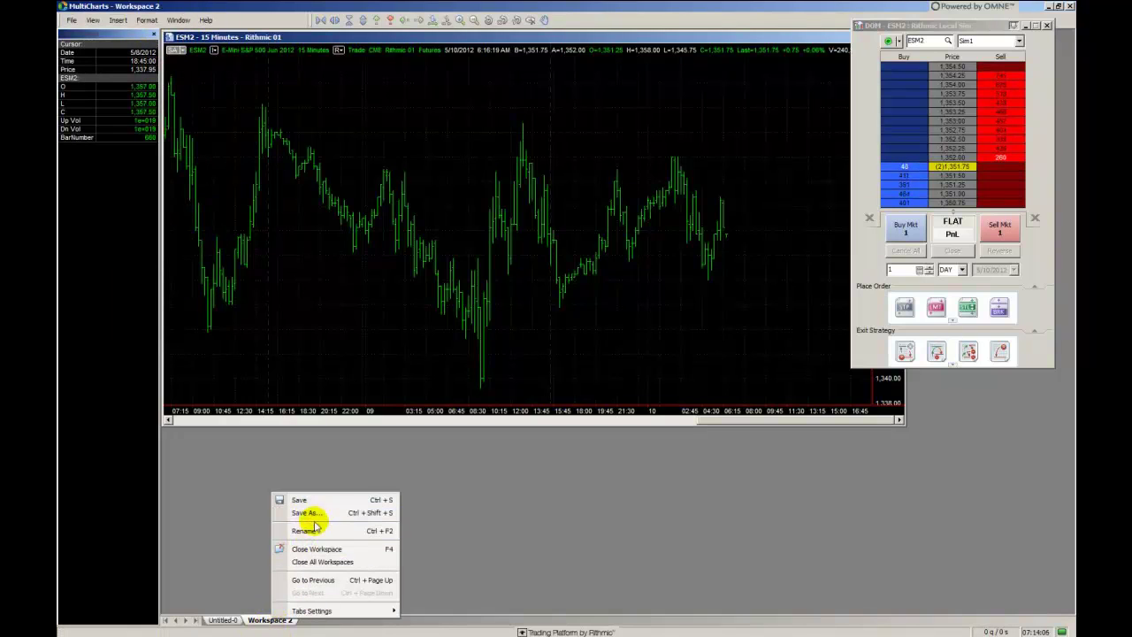
click(322, 549)
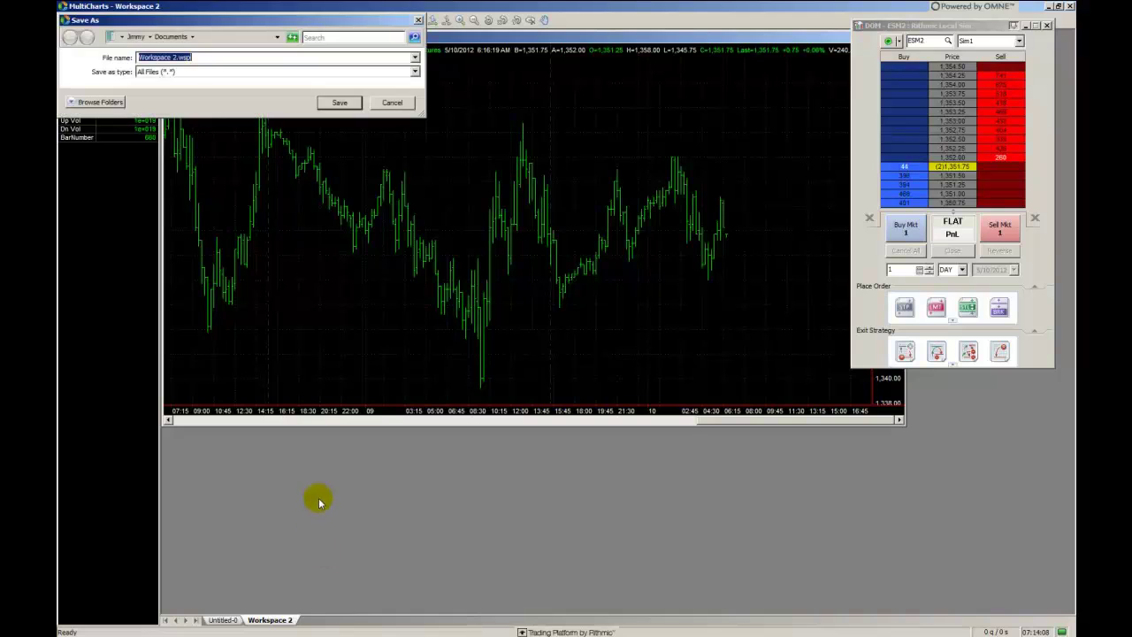
click(392, 102)
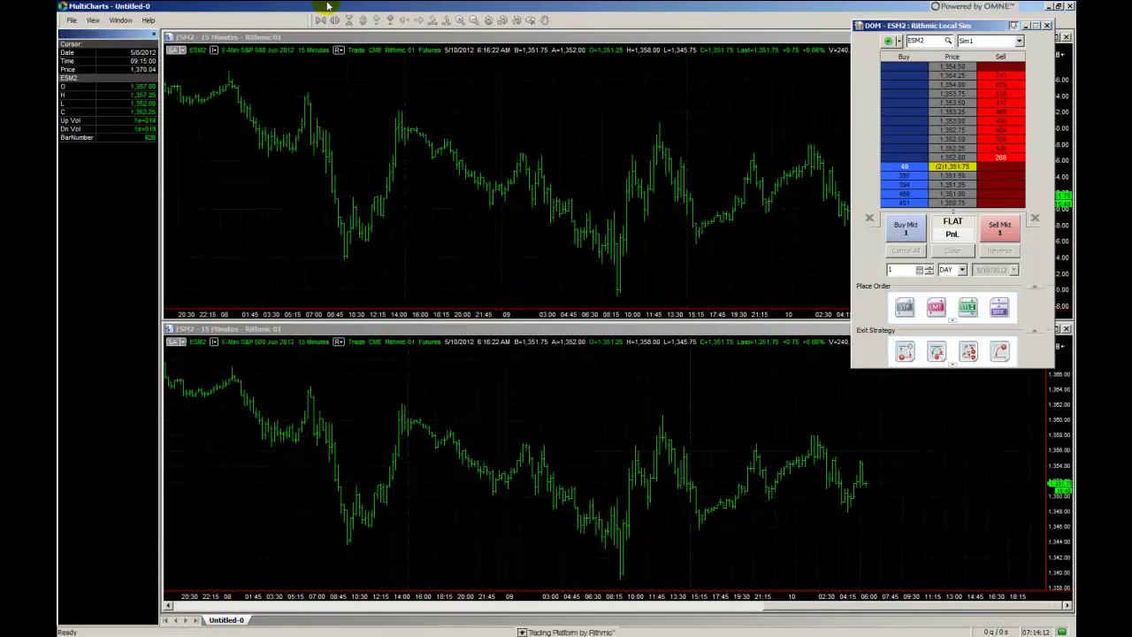
Check File > Recent Workspaces, then undock and close the DOM window.
click(71, 21)
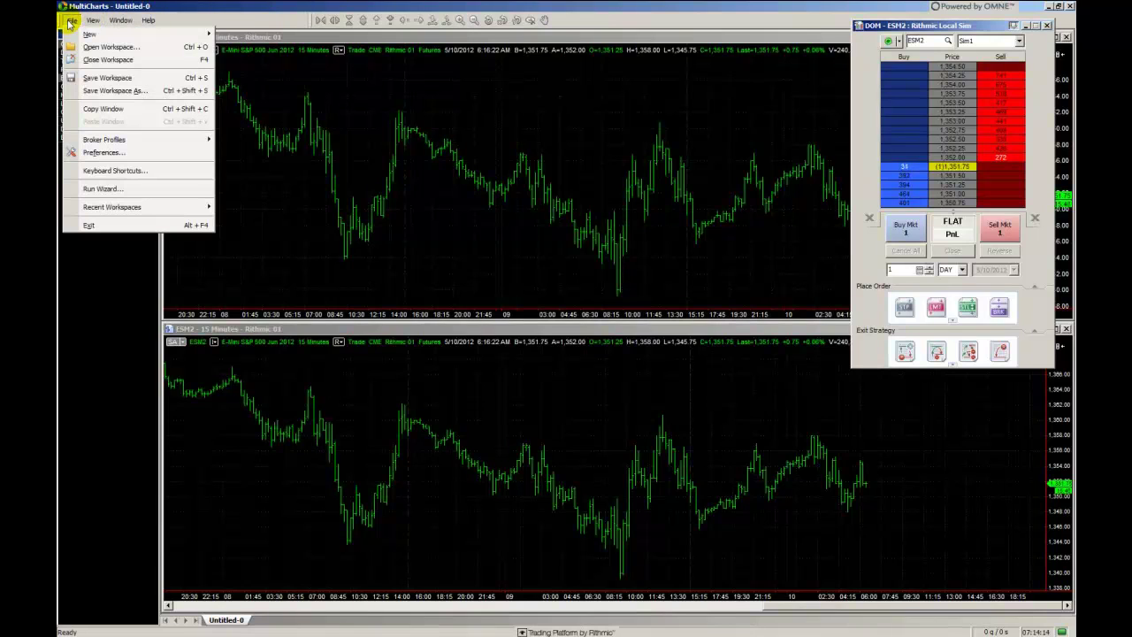
mouse_move(115, 211)
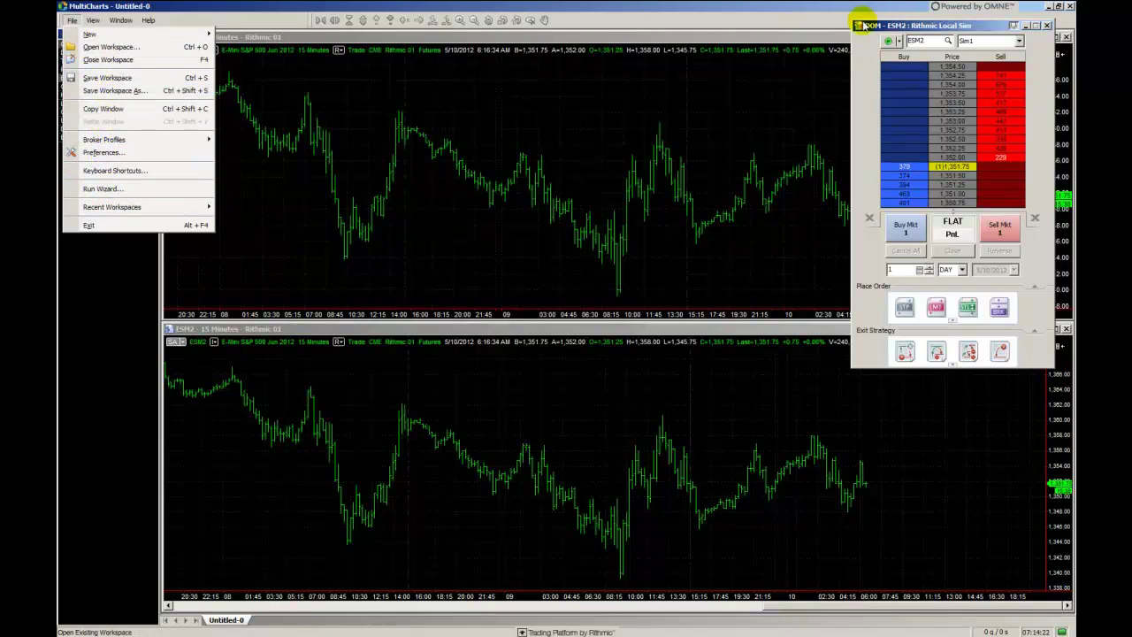
click(1046, 25)
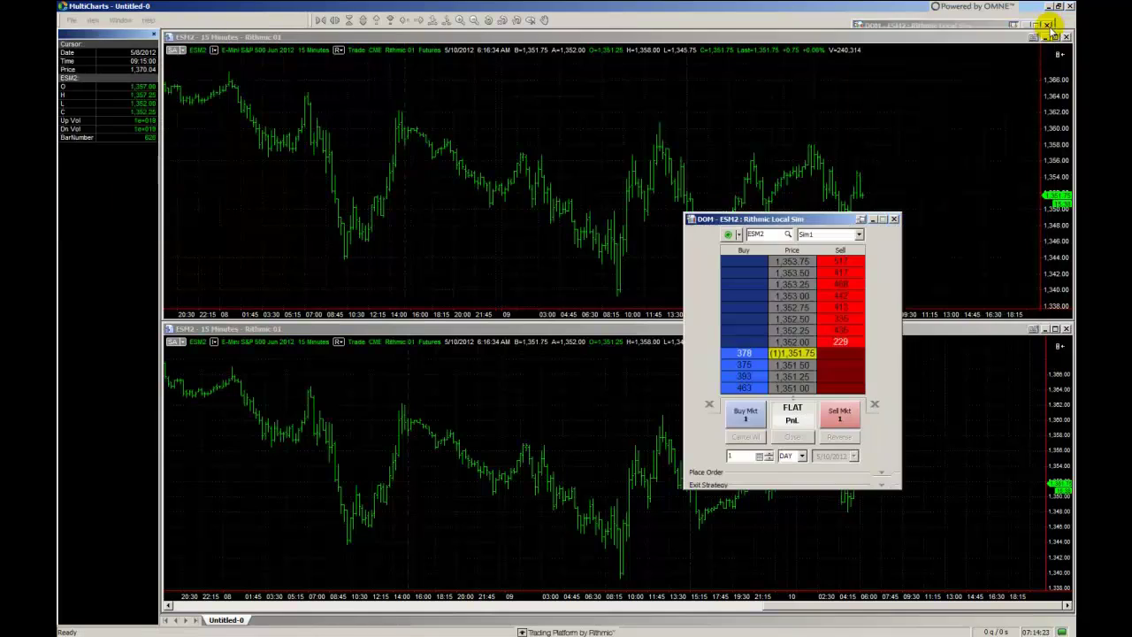
click(895, 219)
Open and dismiss the Export Data dialog, then copy the chart image to the clipboard.
click(71, 21)
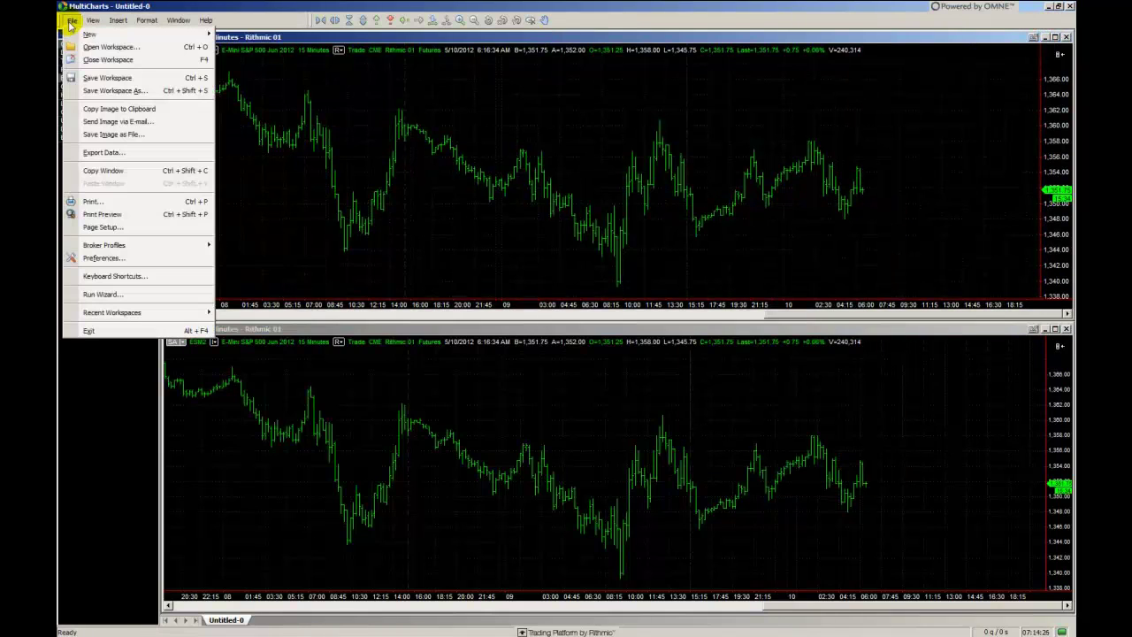
click(115, 154)
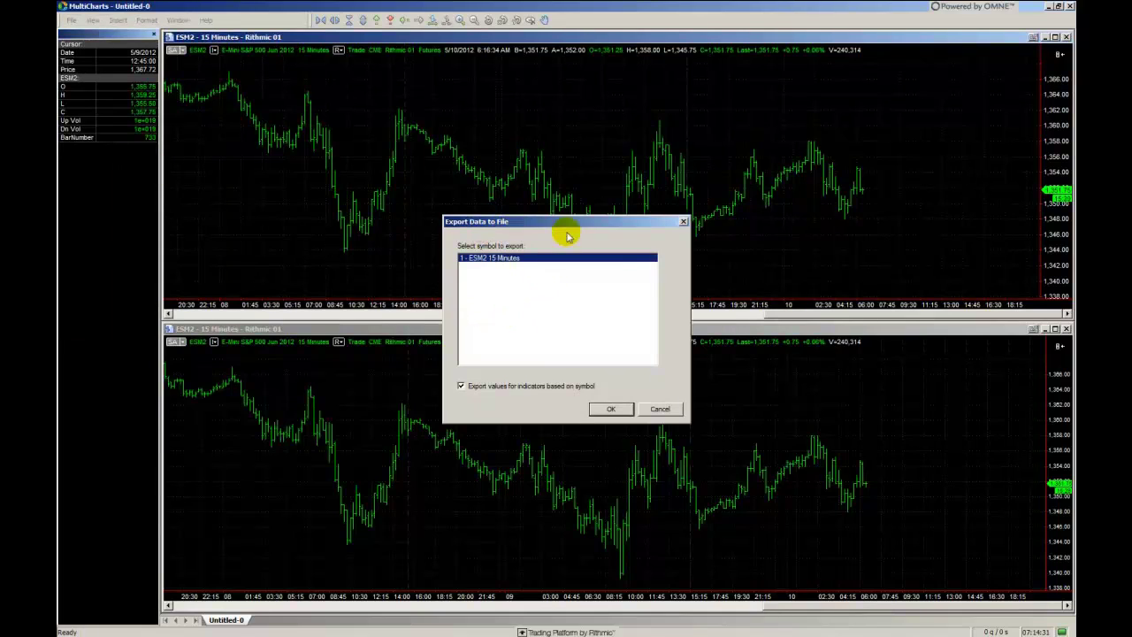
click(684, 222)
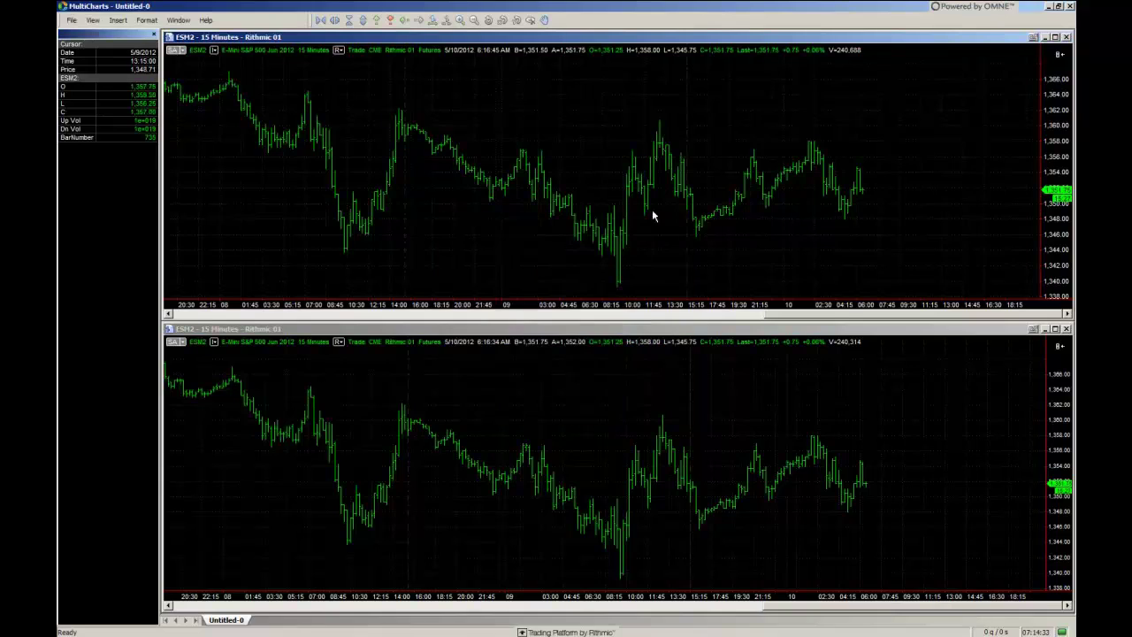
click(74, 21)
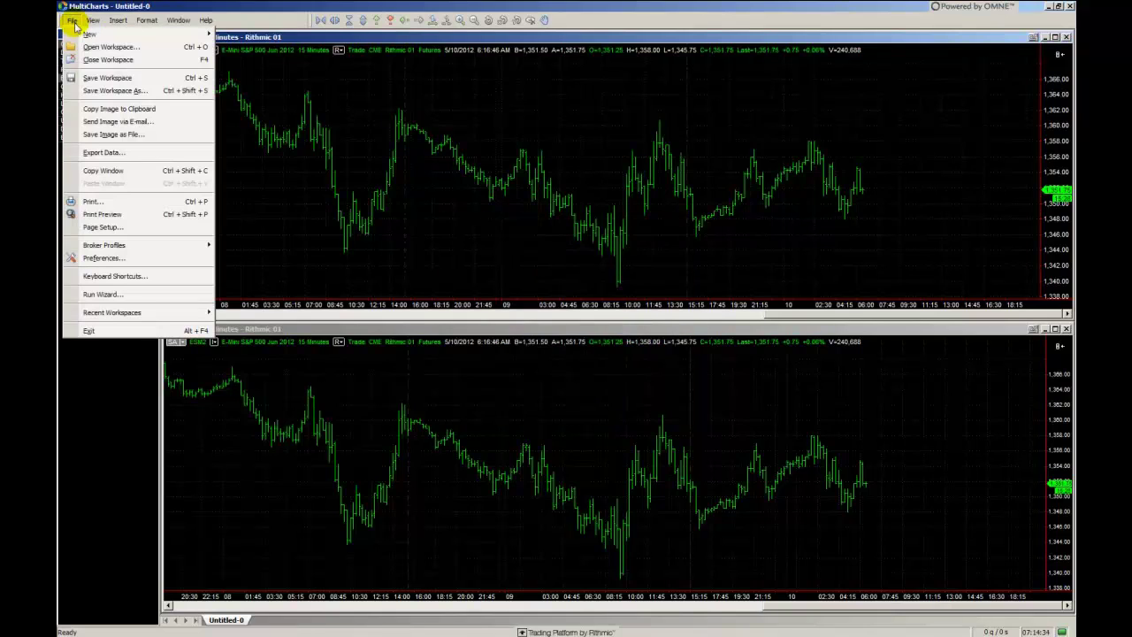
click(109, 108)
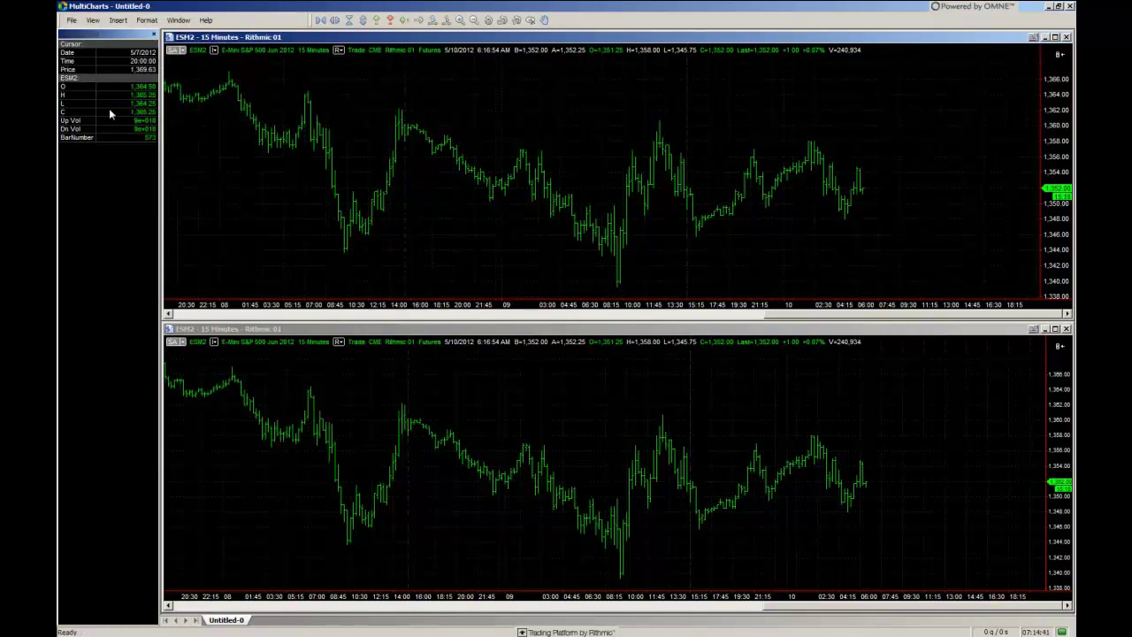
Restore MultiCharts from maximized, move it up-left, and enlarge it so both ESM2 charts grow.
double_click(235, 9)
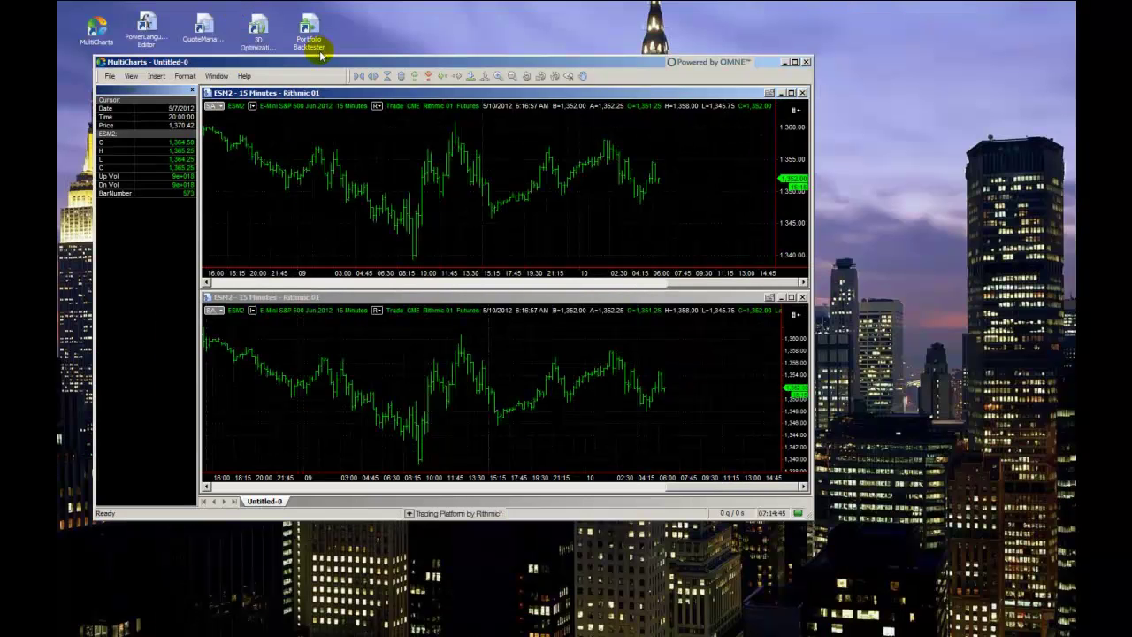
drag(323, 65, 303, 37)
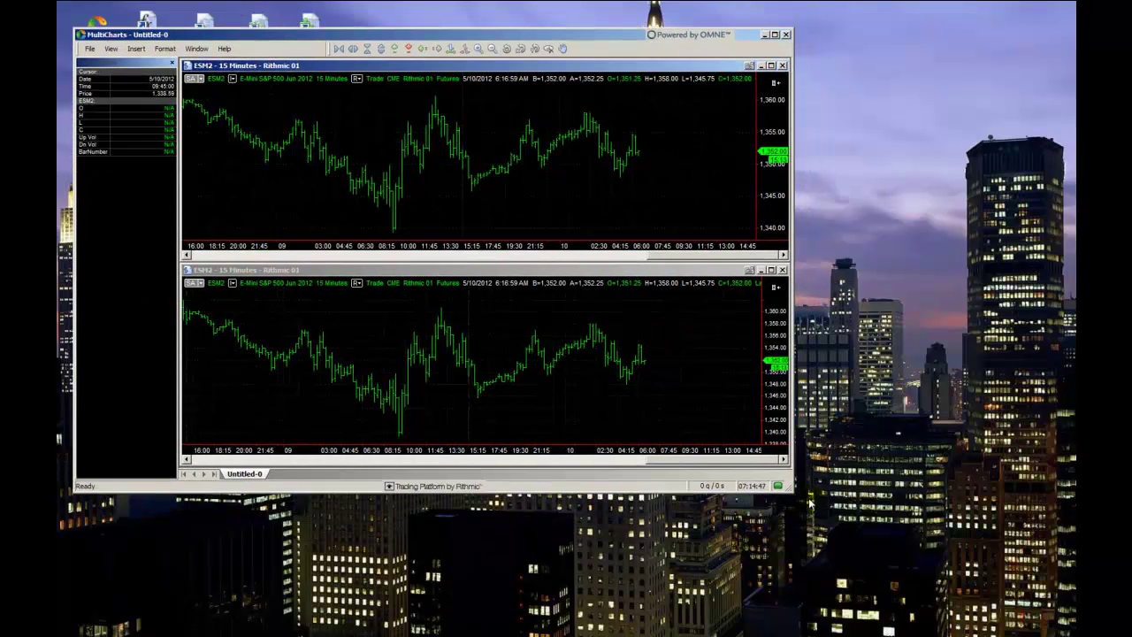
drag(787, 487, 900, 566)
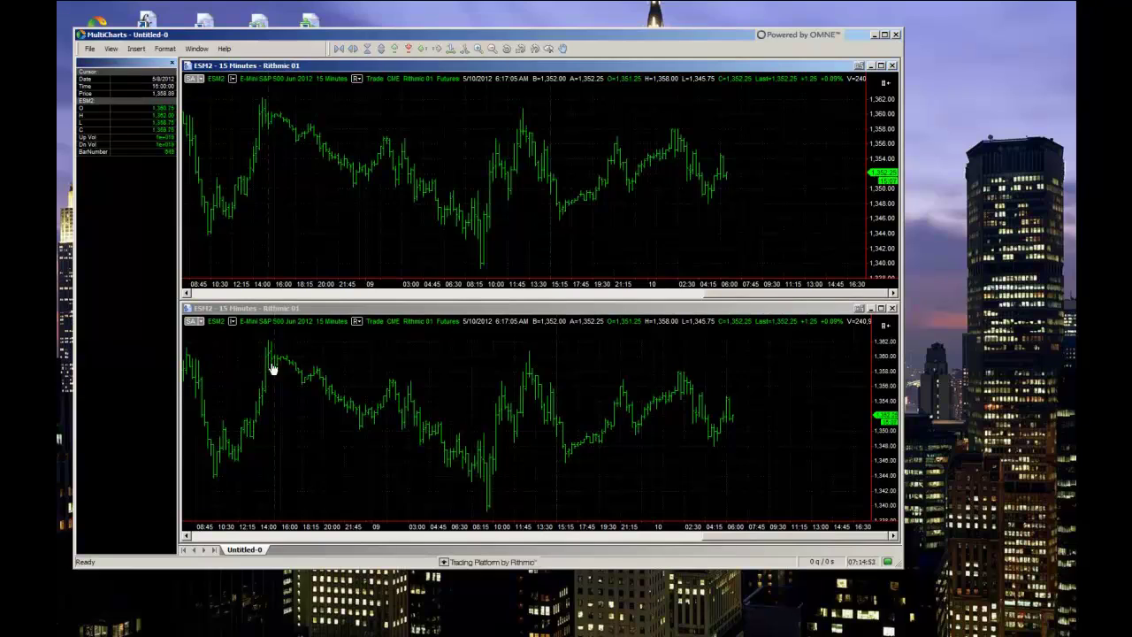
click(331, 309)
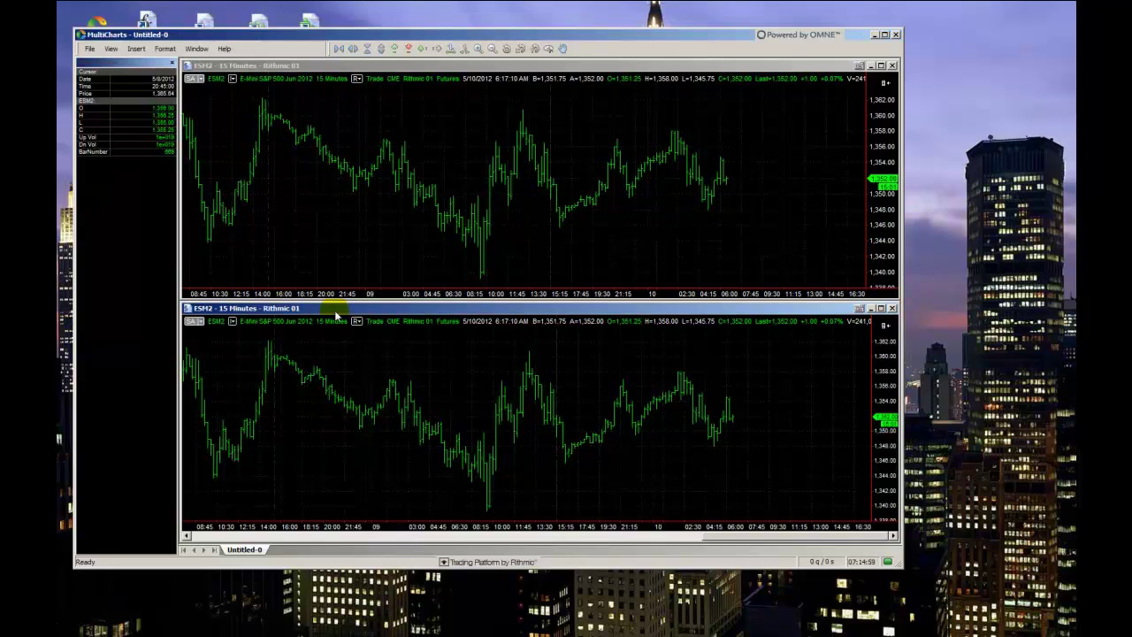
click(89, 48)
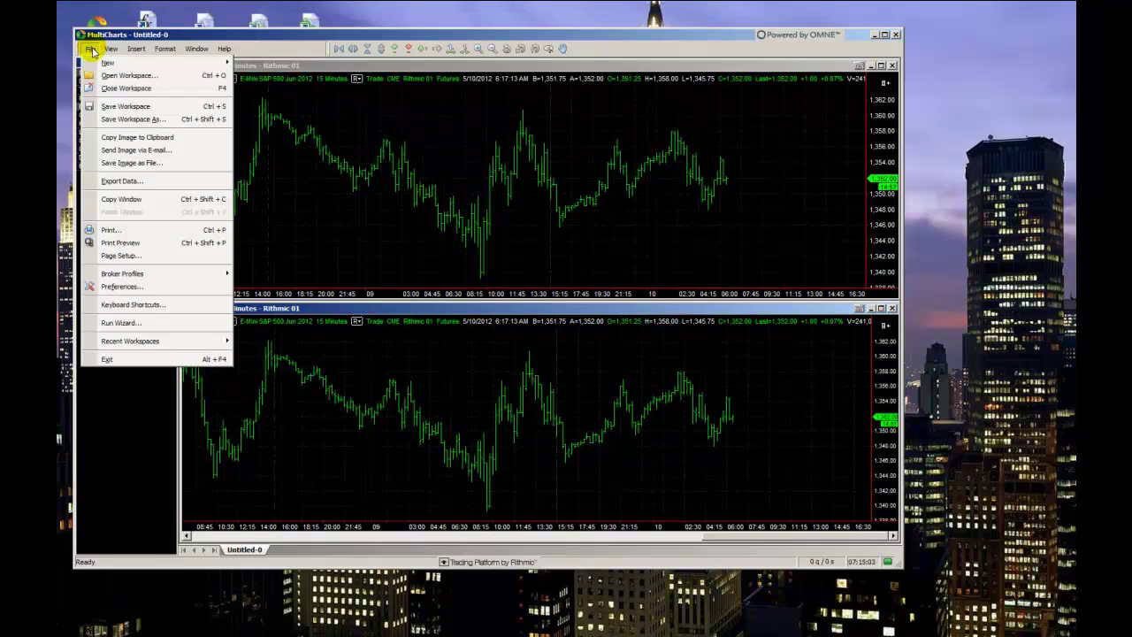
click(150, 306)
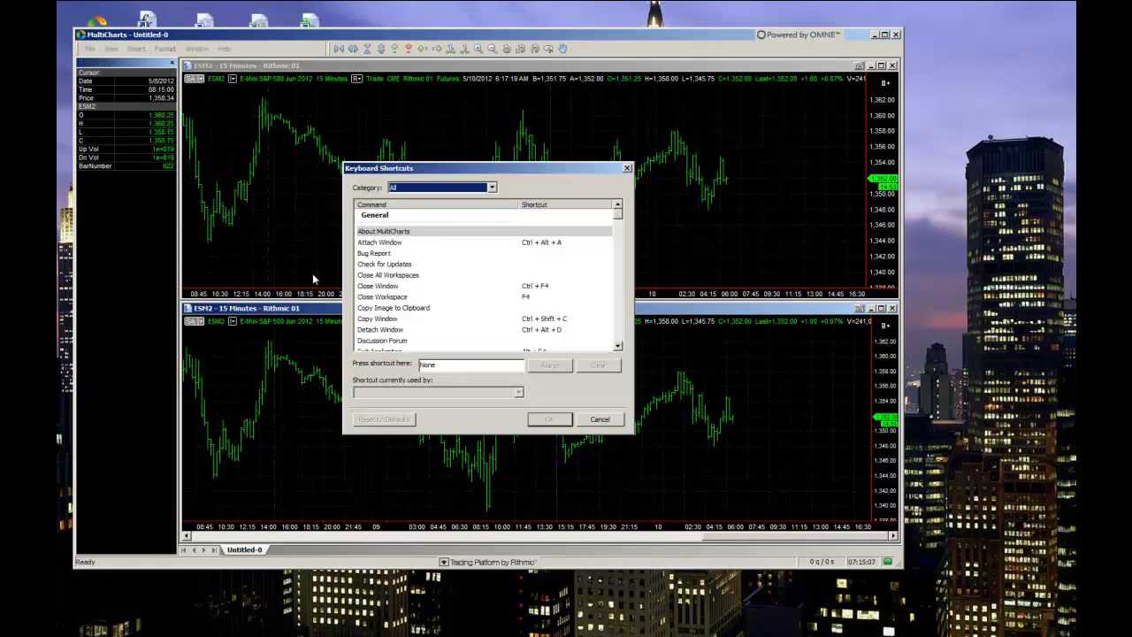
click(394, 297)
scroll(398, 323, down, 4)
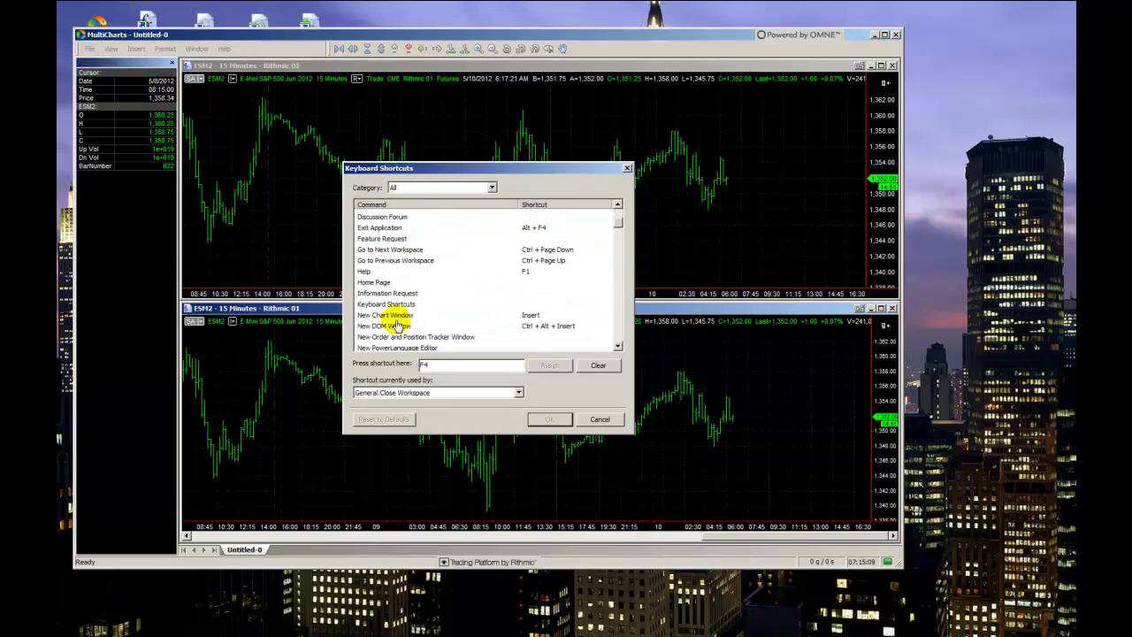
scroll(398, 326, down, 12)
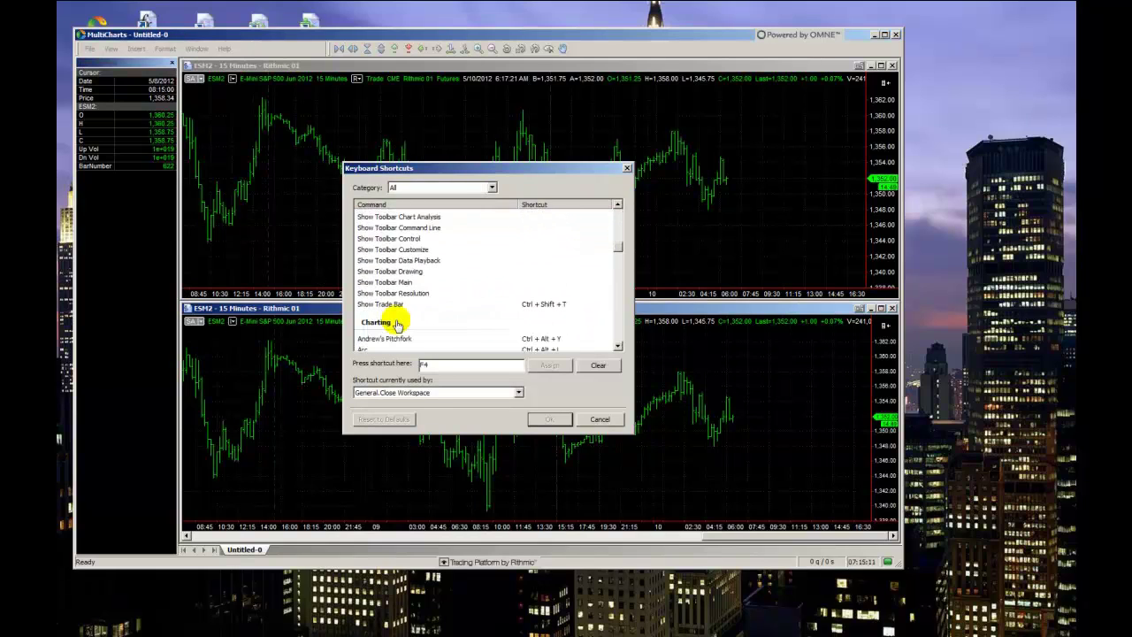
scroll(397, 325, down, 12)
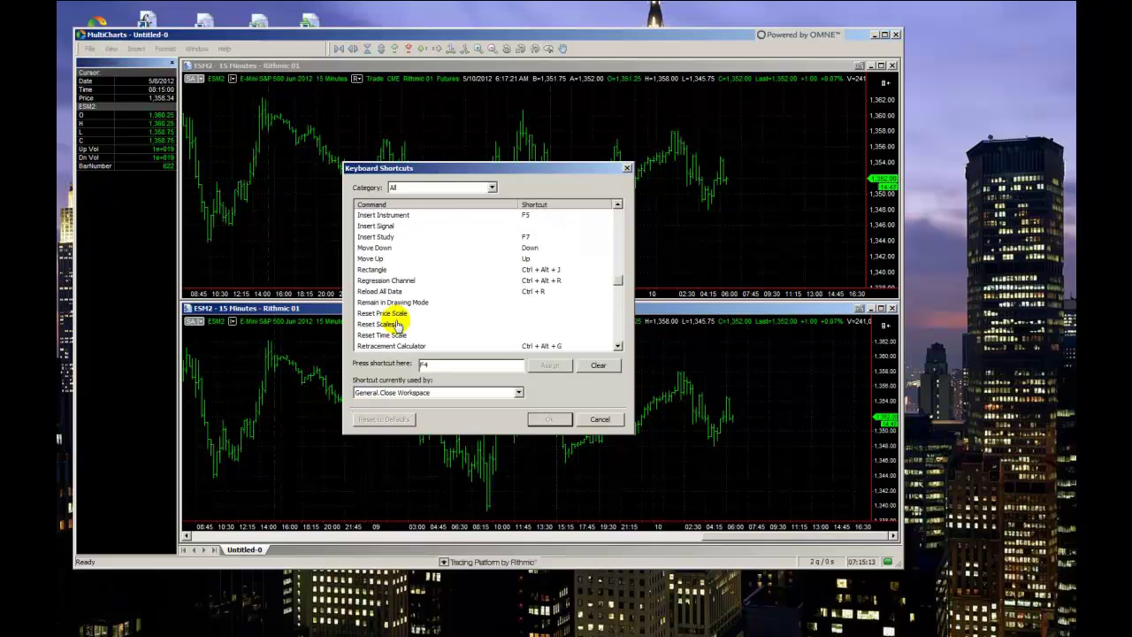
scroll(397, 325, down, 9)
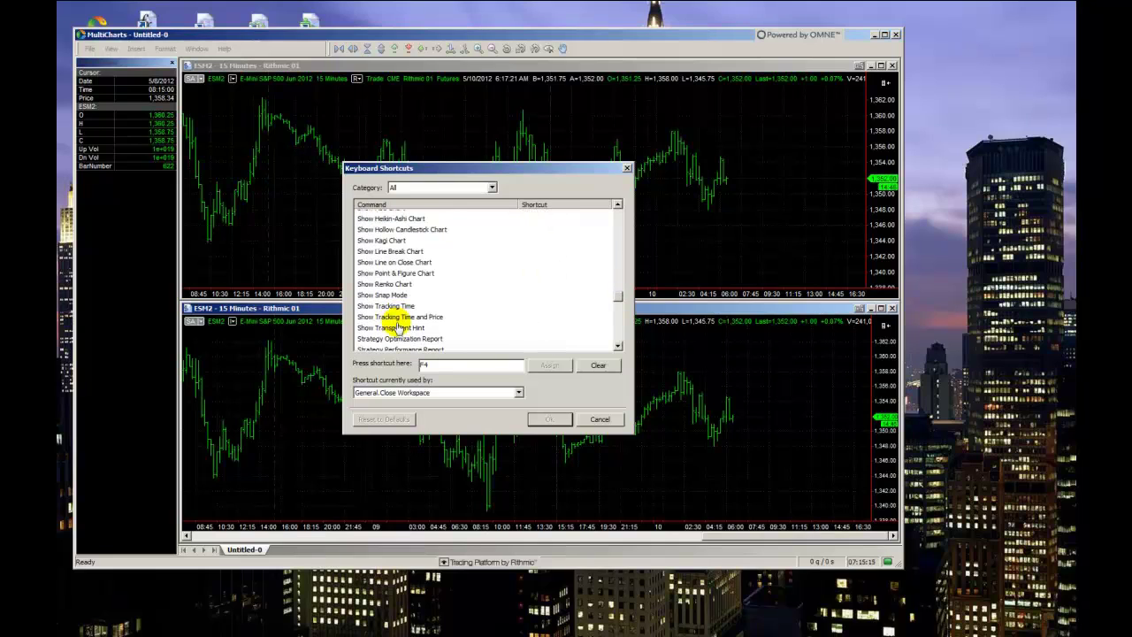
scroll(398, 326, up, 10)
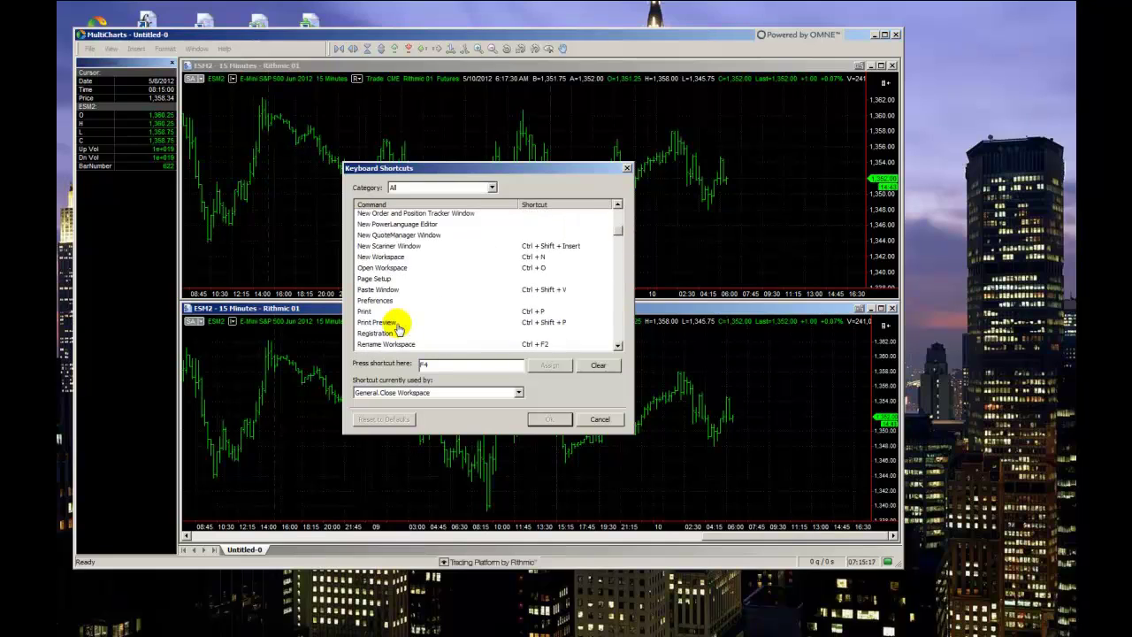
scroll(398, 329, up, 8)
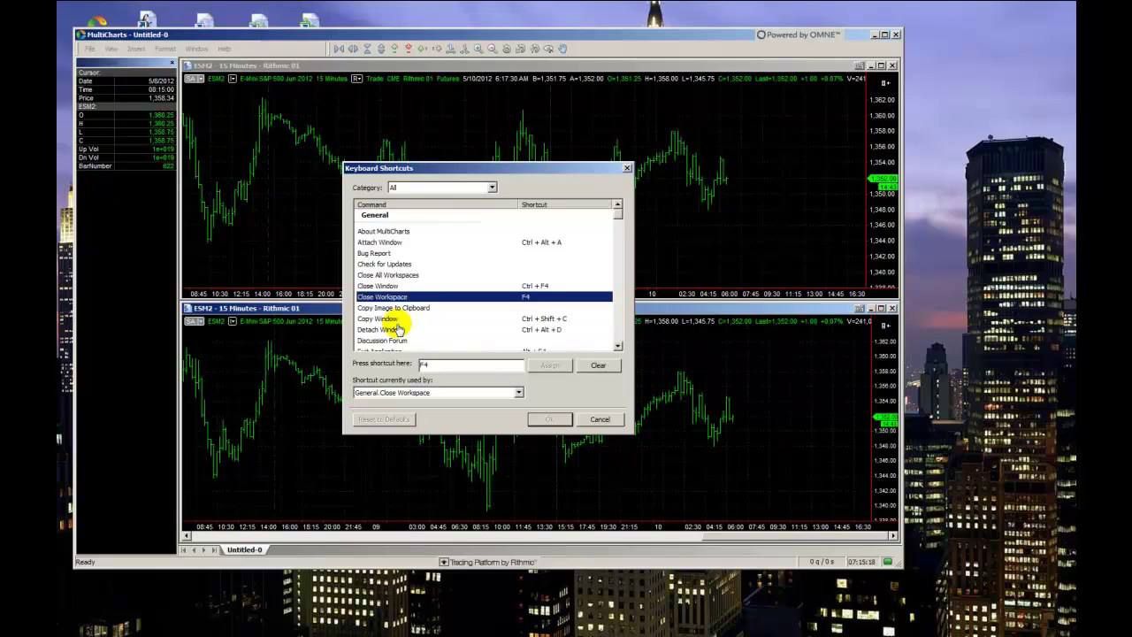
click(627, 169)
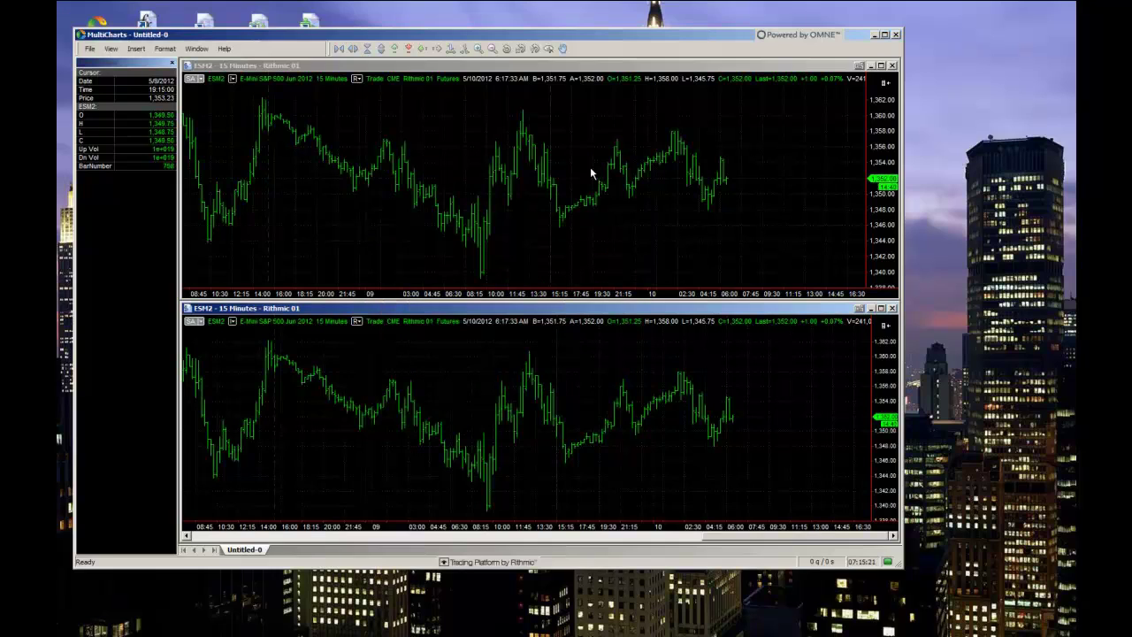
Close the top and lower ESM2 charts, then exit MultiCharts.
click(621, 257)
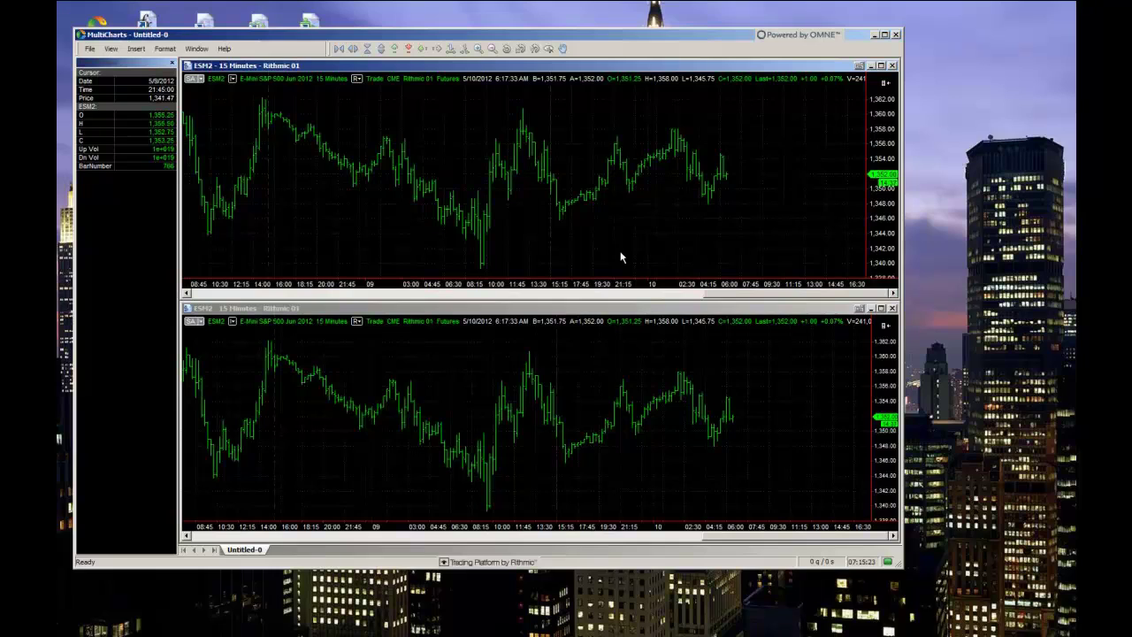
click(893, 66)
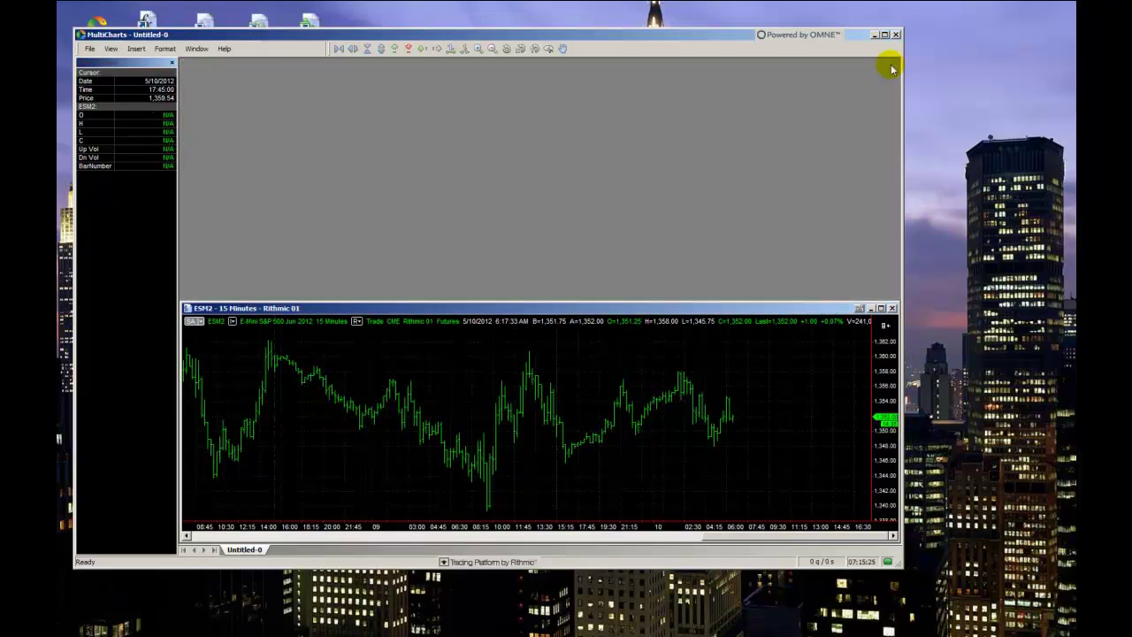
click(894, 309)
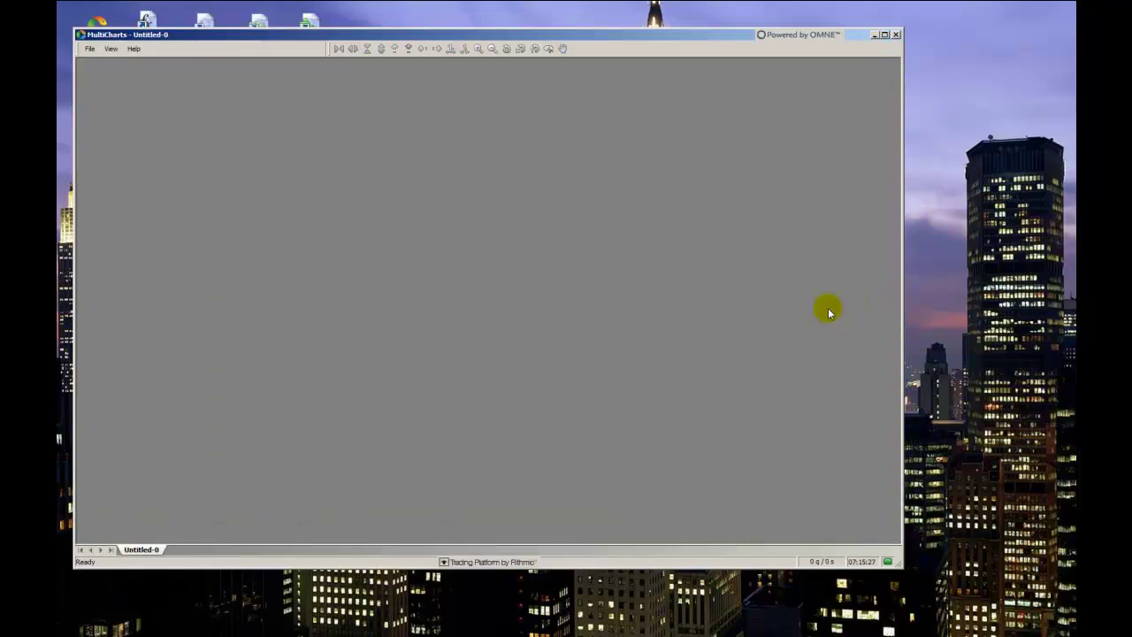
click(897, 35)
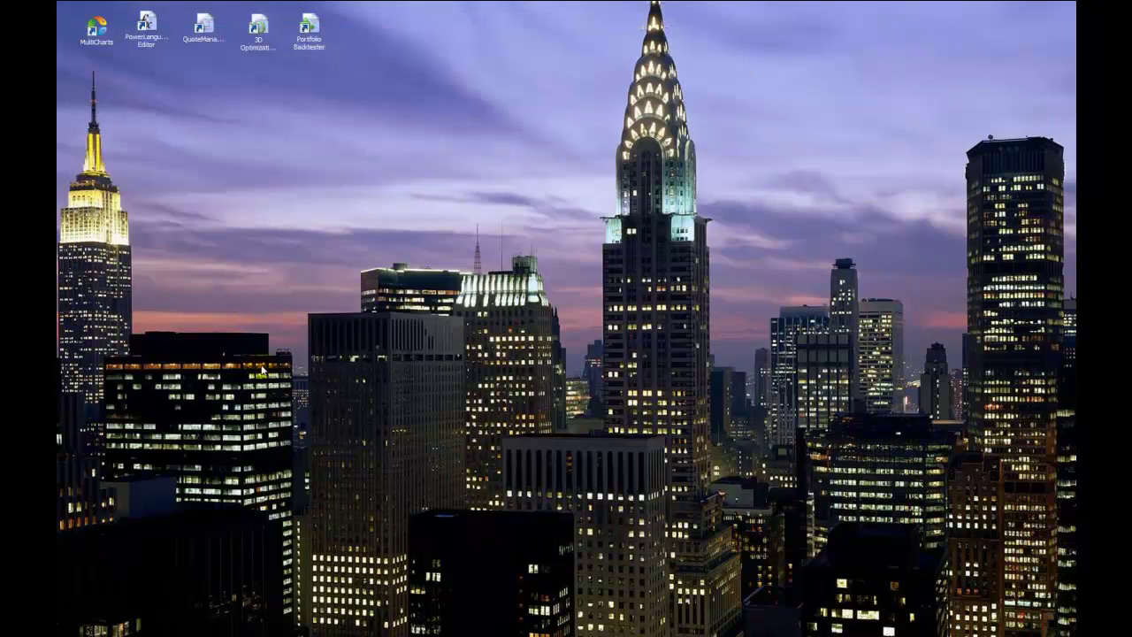